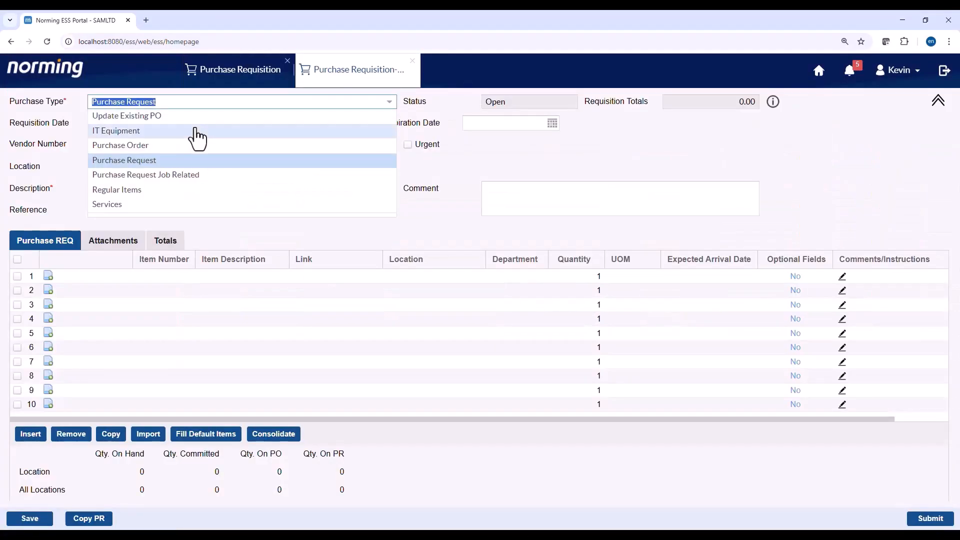
- Try the Purchase Request Job Related type and look at line 1's contract choices
{"action": "left_click", "coordinate": [189, 175]}
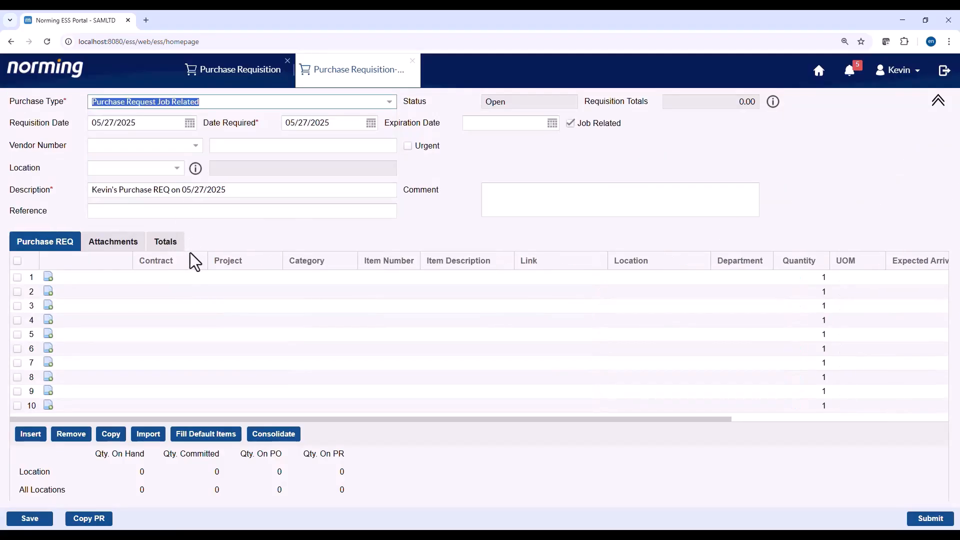
{"action": "left_click", "coordinate": [193, 292]}
{"action": "left_click", "coordinate": [200, 281]}
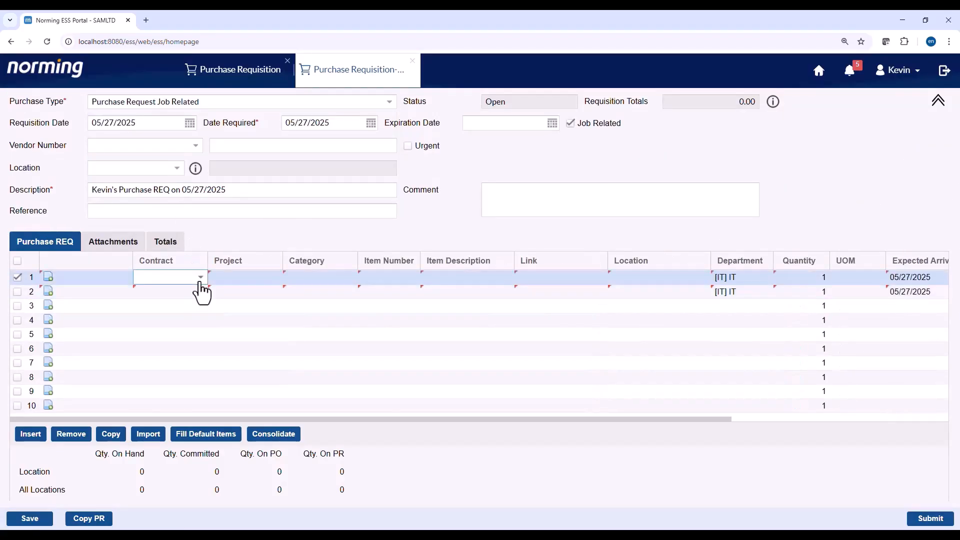
- Switch the purchase type to IT Equipment and review line 1's available items without choosing one
{"action": "left_click", "coordinate": [172, 104]}
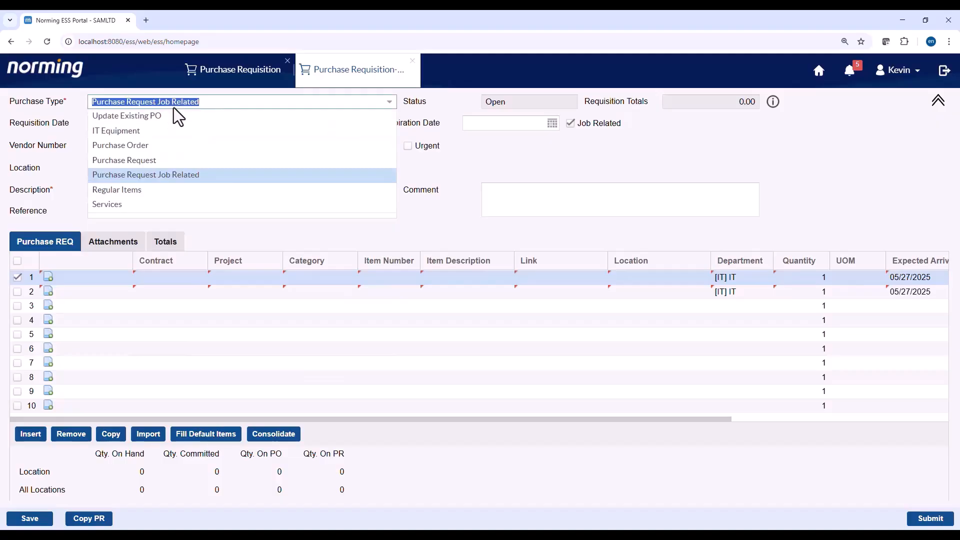
{"action": "left_click", "coordinate": [172, 136]}
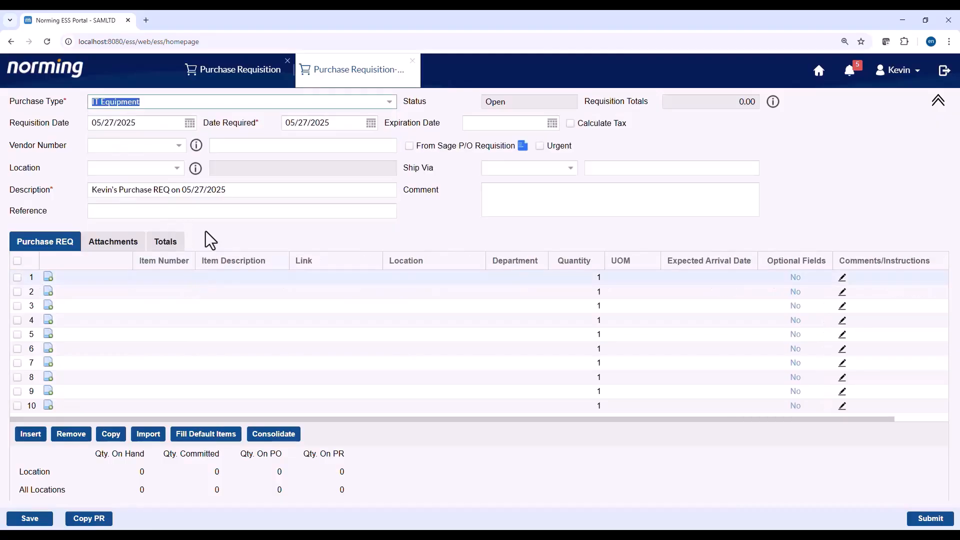
{"action": "left_click", "coordinate": [189, 278]}
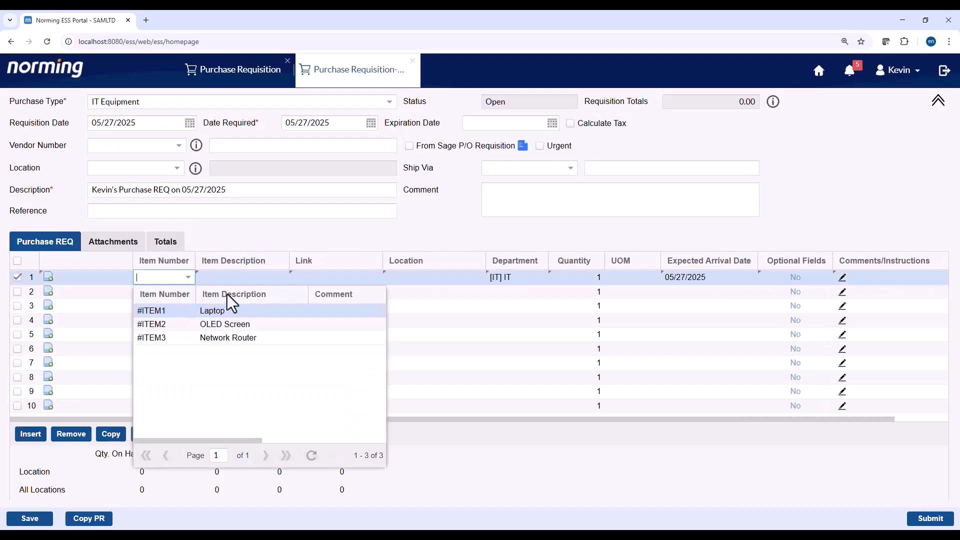
{"action": "left_click", "coordinate": [265, 239]}
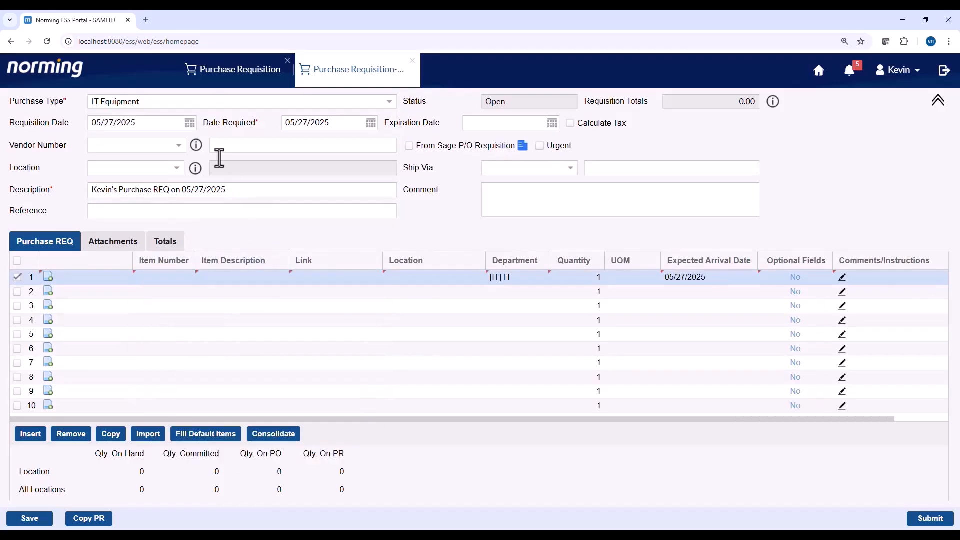
{"action": "left_click", "coordinate": [208, 100]}
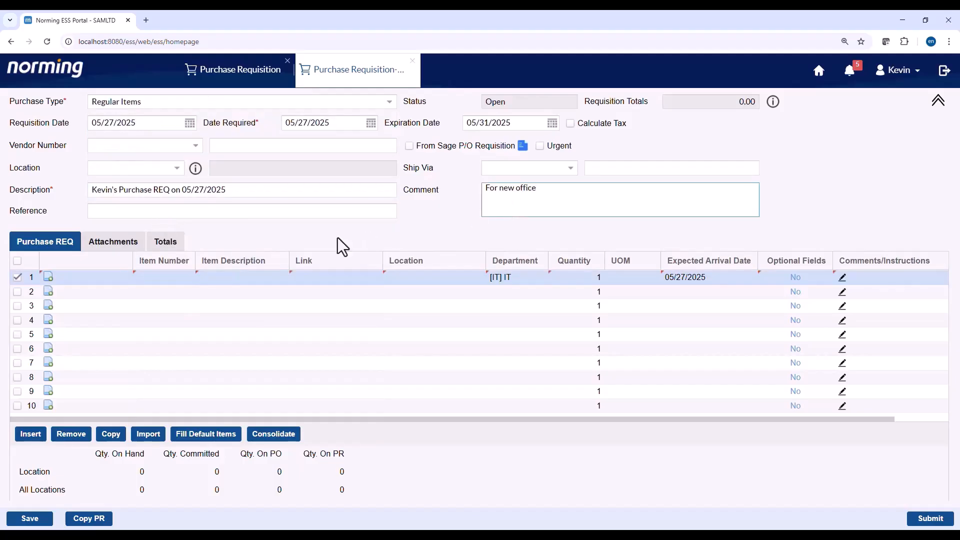
- Enter item #IT 'New Server' on line 1 and open its Amazon product page in a new tab
{"action": "left_click", "coordinate": [188, 274]}
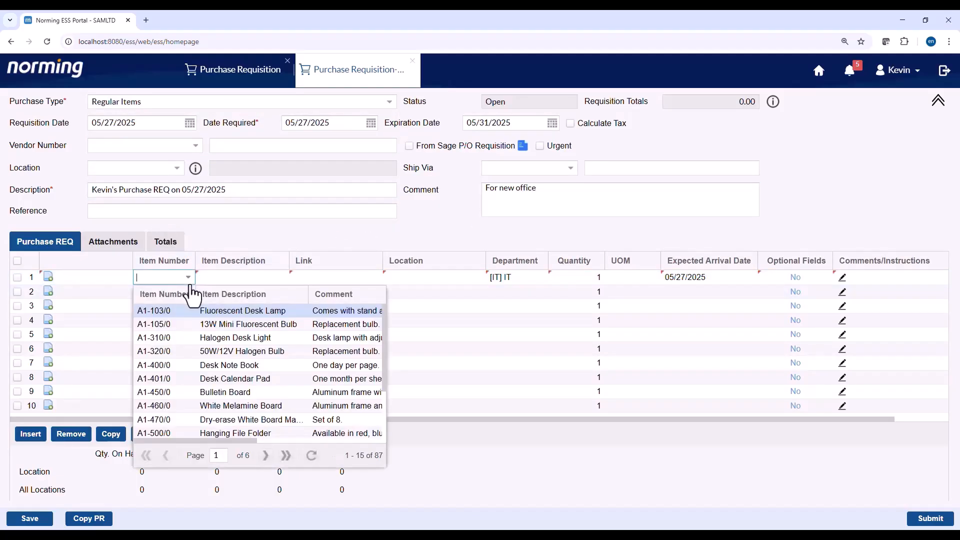
{"action": "type", "text": "it"}
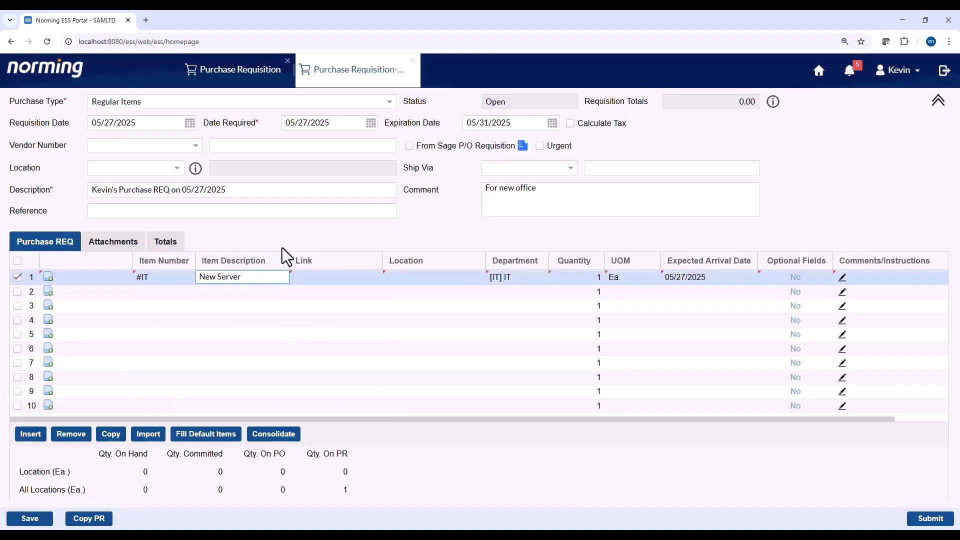
{"action": "left_click", "coordinate": [266, 238]}
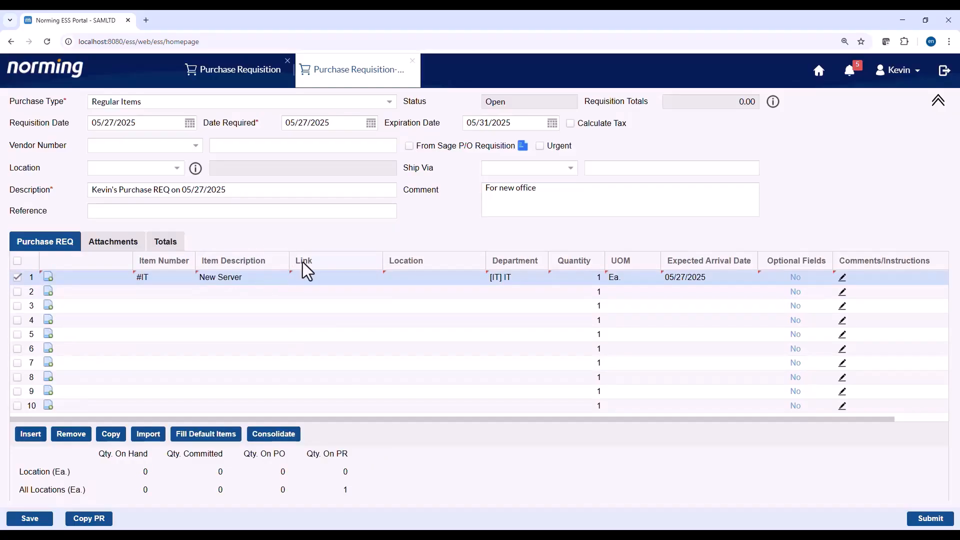
{"action": "left_click", "coordinate": [151, 21]}
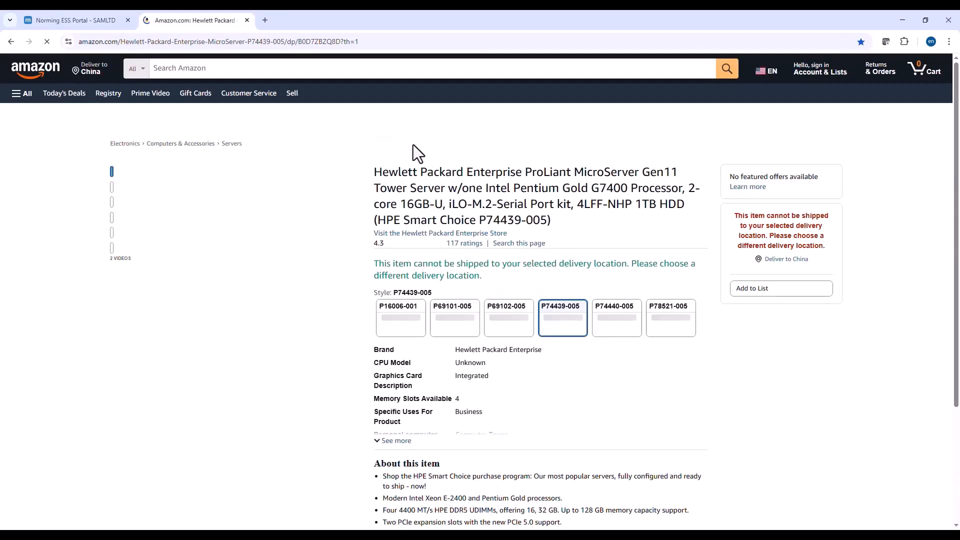
- Copy the HPE MicroServer Gen11 page's web address and go back to the requisition
{"action": "left_click", "coordinate": [442, 42]}
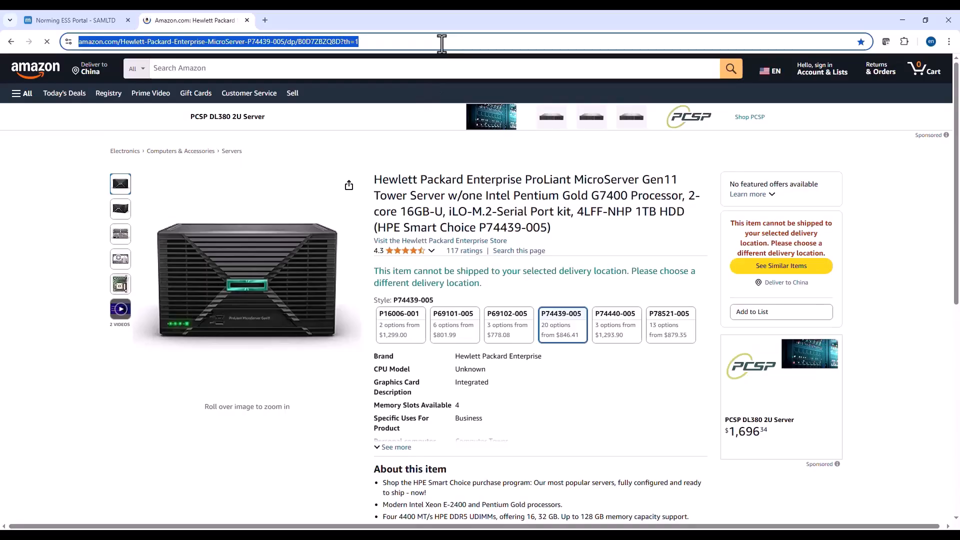
{"action": "left_click", "coordinate": [68, 19]}
- Paste the Amazon product address into line 1's Link cell
{"action": "left_click", "coordinate": [308, 279]}
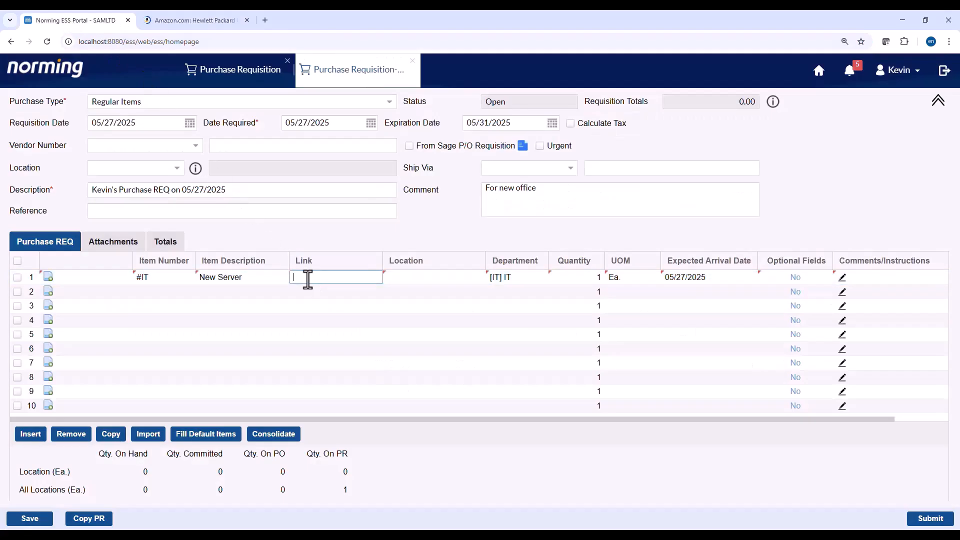
{"action": "key", "text": "ctrl+v"}
{"action": "left_click", "coordinate": [385, 228]}
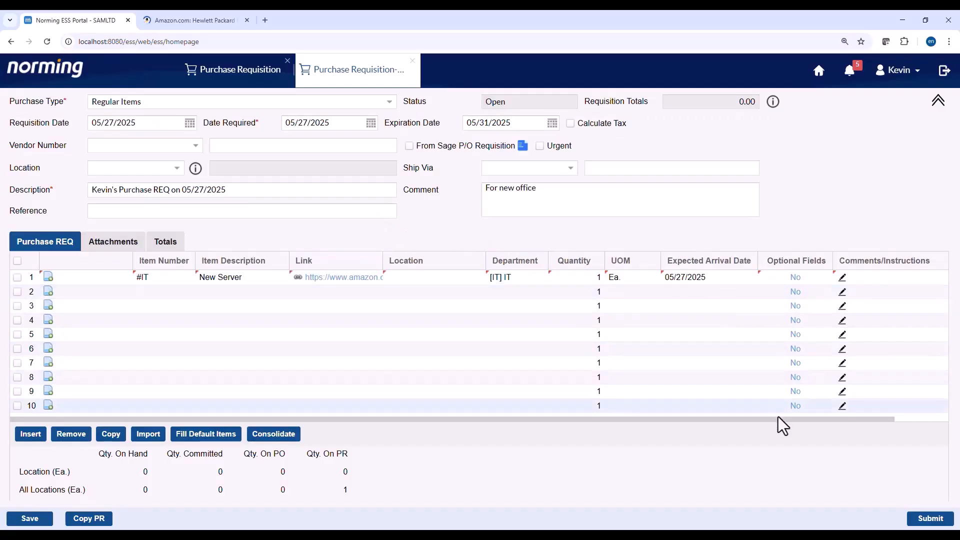
- Add the comment '16 G RAM' to the New Server line
{"action": "left_click", "coordinate": [842, 277]}
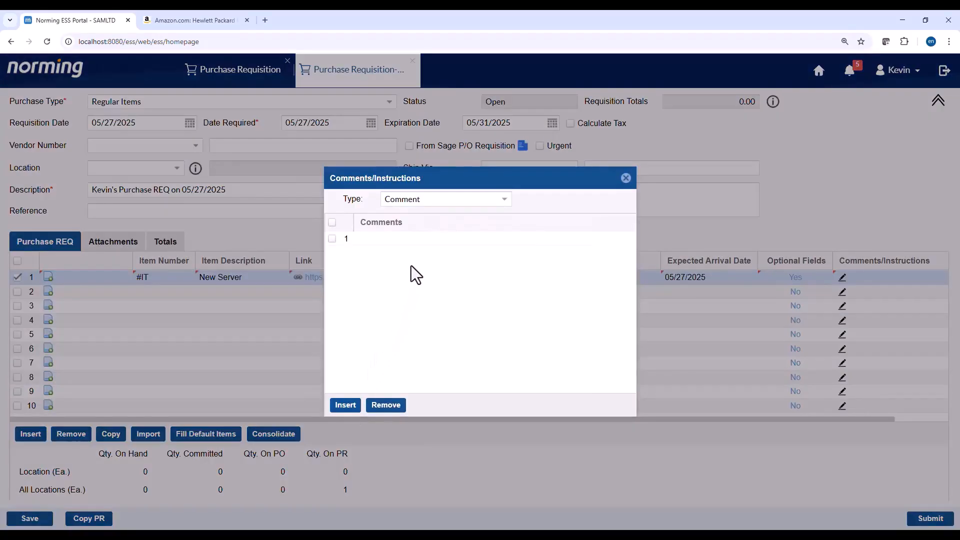
{"action": "left_click", "coordinate": [434, 241]}
{"action": "type", "text": "1"}
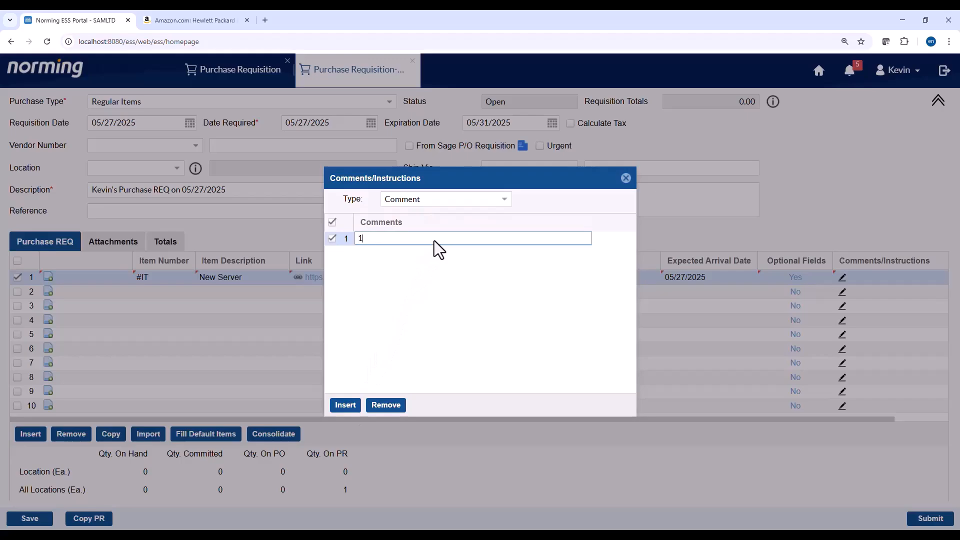
{"action": "type", "text": "6 G RAM"}
{"action": "left_click", "coordinate": [419, 308]}
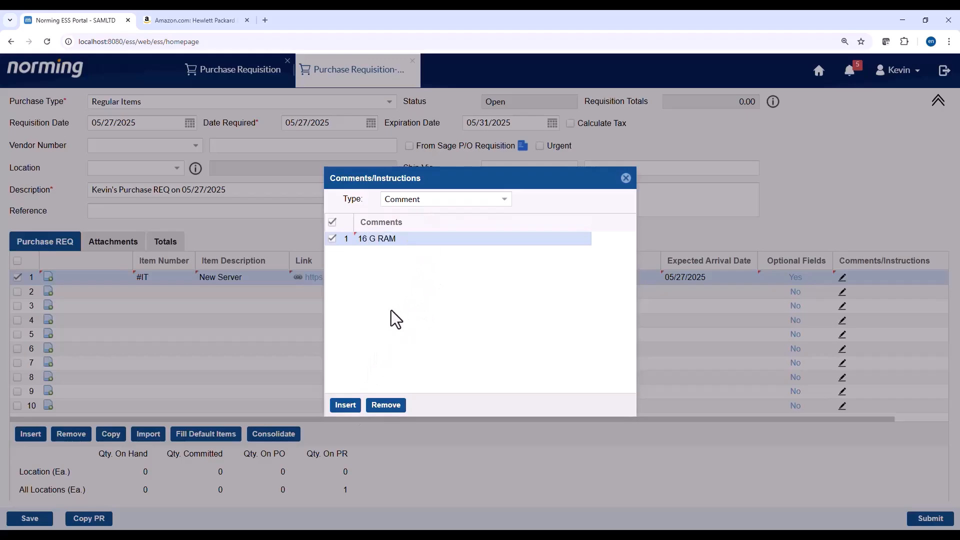
{"action": "left_click", "coordinate": [345, 409]}
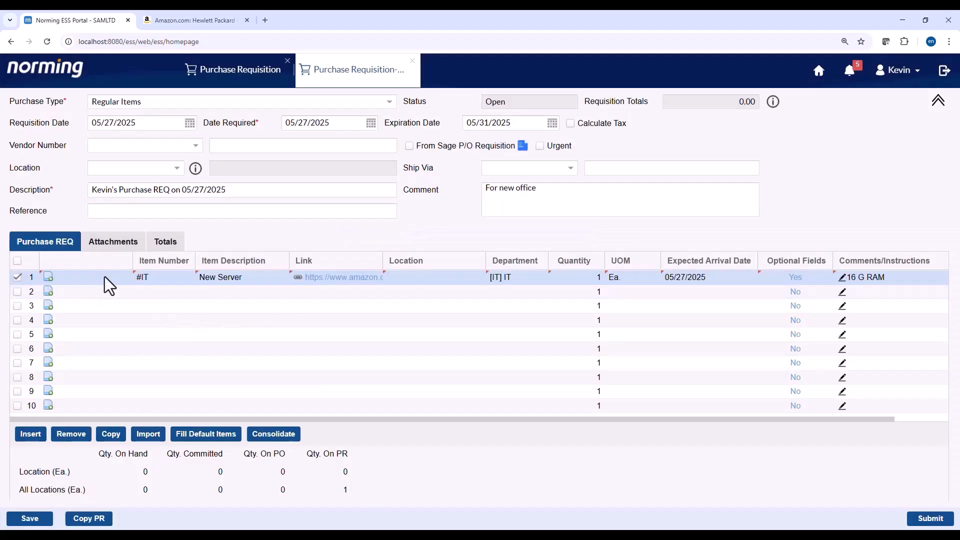
- Save the requisition as PR000279 and view the server line's attached picture
{"action": "left_click", "coordinate": [48, 277]}
{"action": "left_click", "coordinate": [452, 318]}
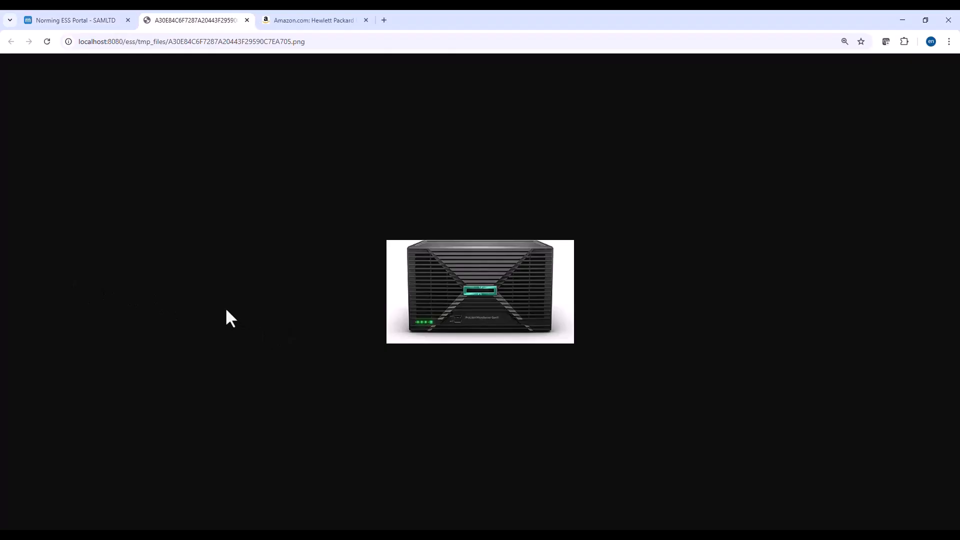
{"action": "left_click", "coordinate": [71, 20]}
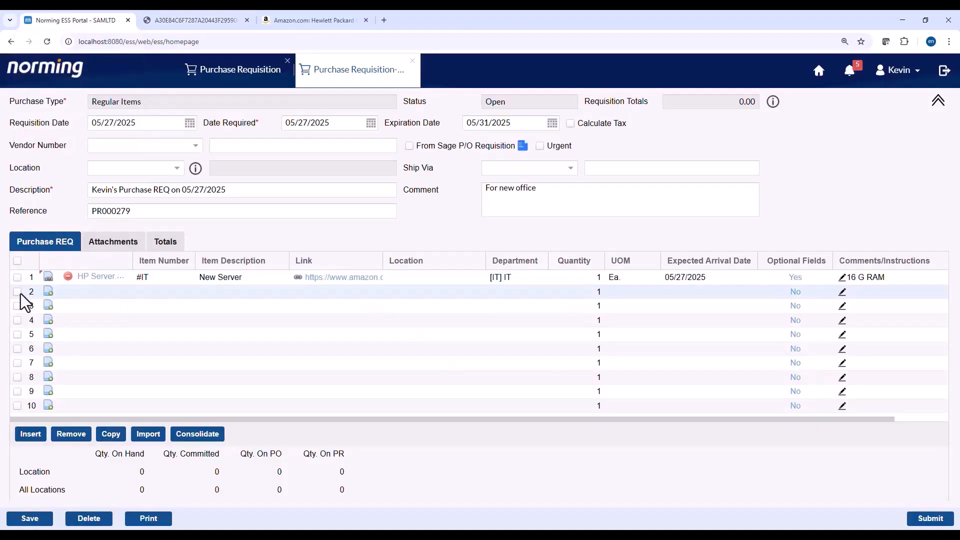
- Add #SERVICE1 and A1-103/0 lines, setting the desk lamp's location to [1] Head Office
{"action": "left_click", "coordinate": [16, 291]}
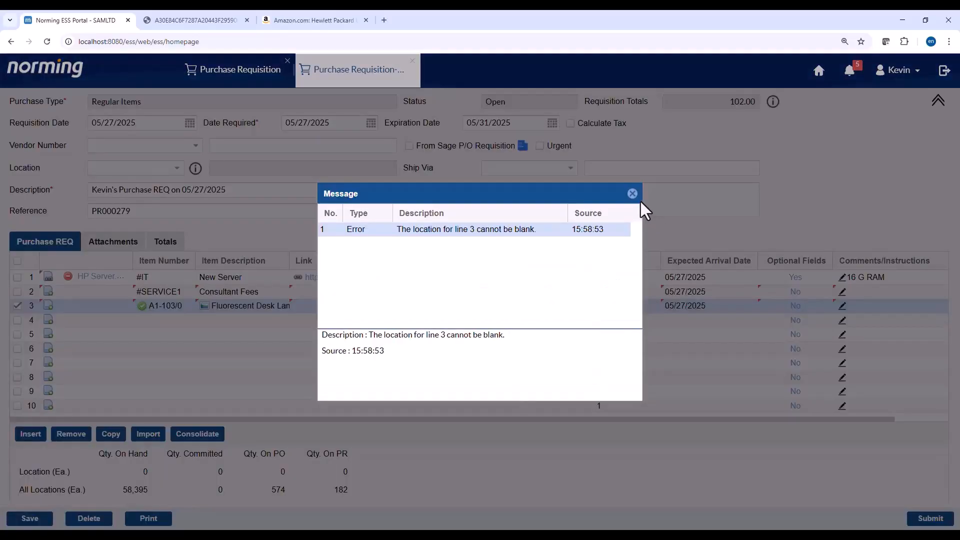
{"action": "left_click", "coordinate": [632, 194]}
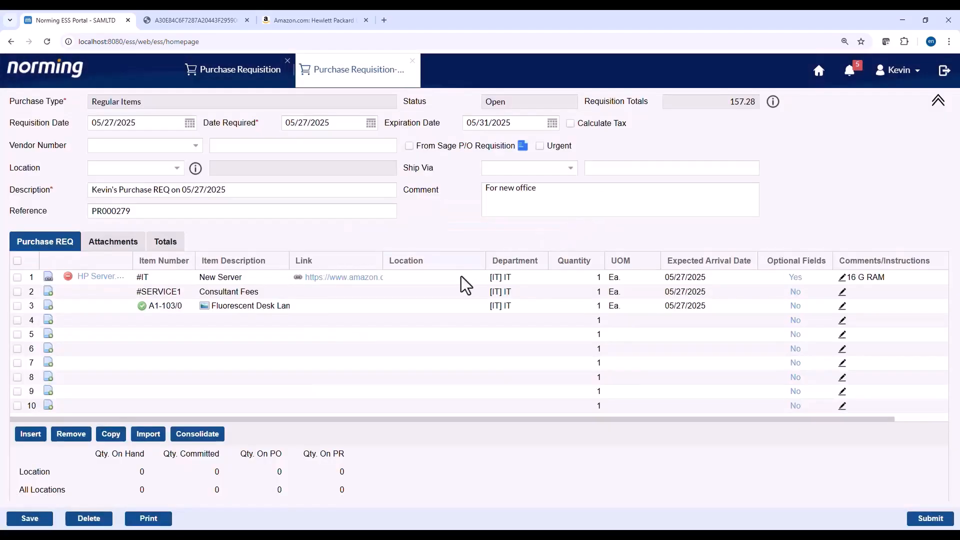
{"action": "left_click", "coordinate": [409, 307]}
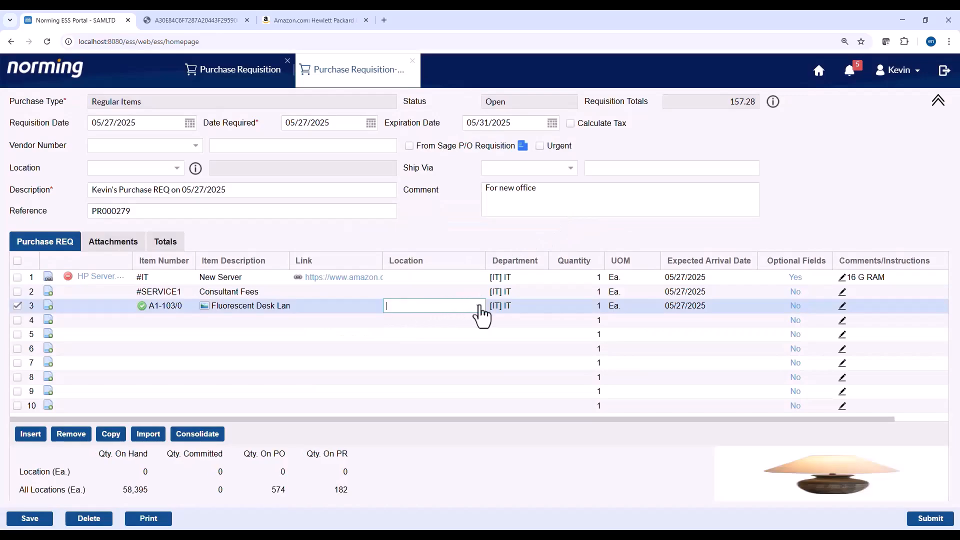
{"action": "left_click", "coordinate": [478, 306]}
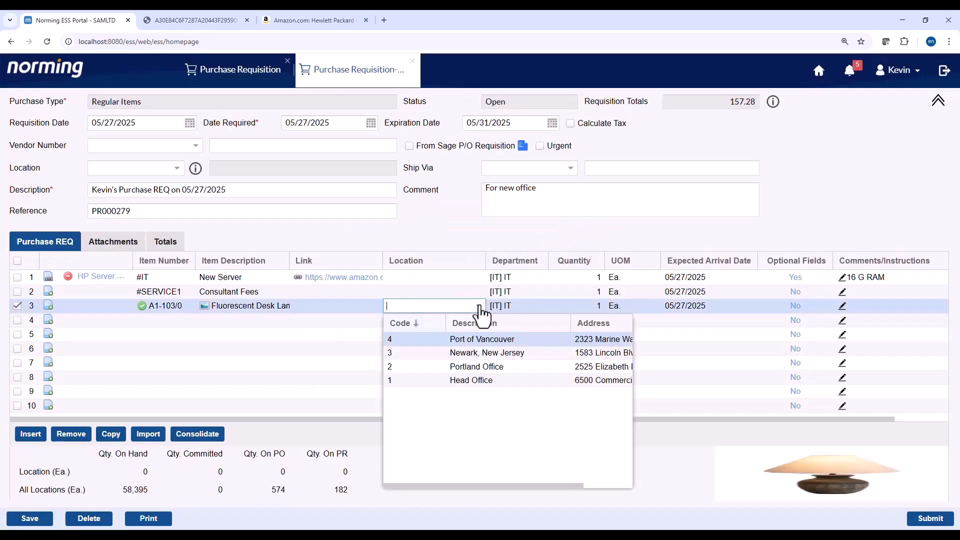
{"action": "left_click", "coordinate": [447, 379]}
{"action": "left_click", "coordinate": [540, 245]}
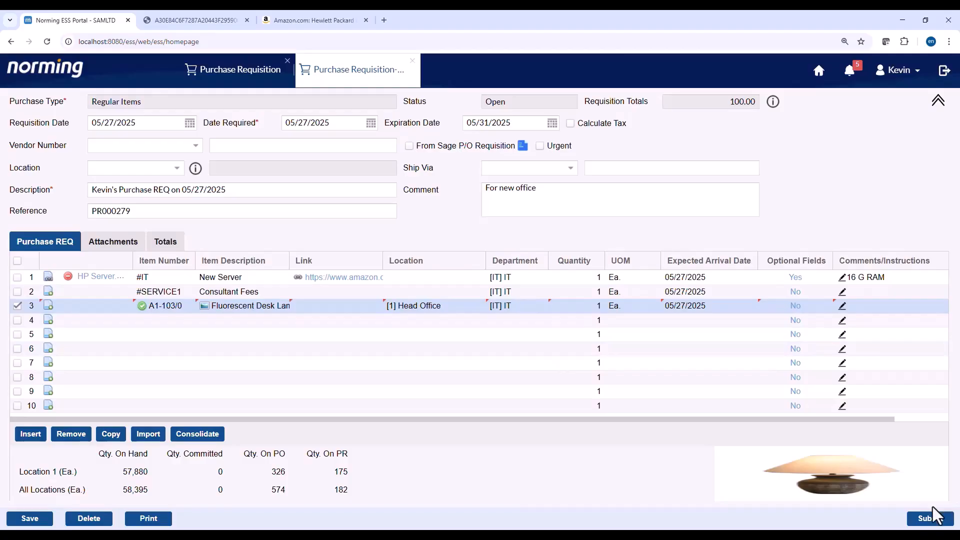
- Submit PR000279 for approval and show its approval trail on the Full Path tab
{"action": "left_click", "coordinate": [925, 522]}
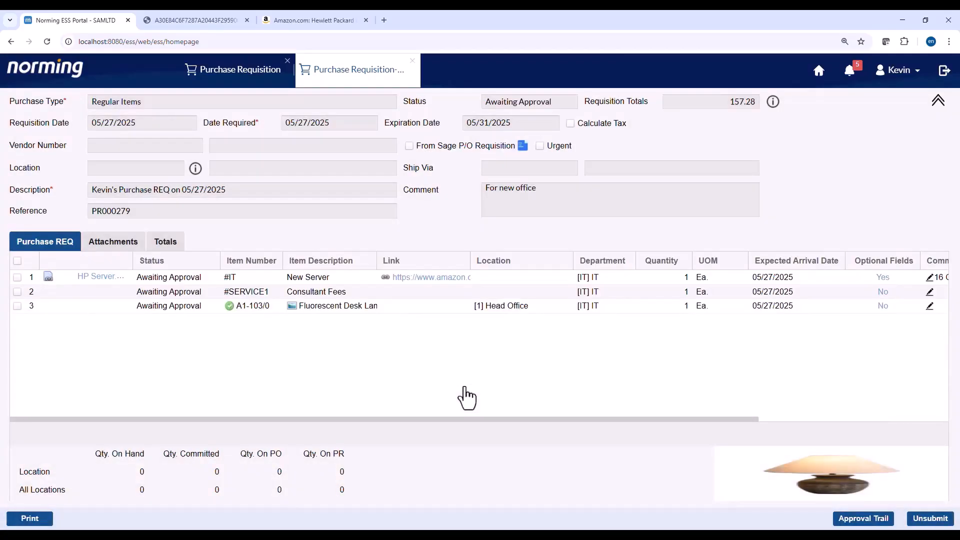
{"action": "left_click", "coordinate": [870, 521]}
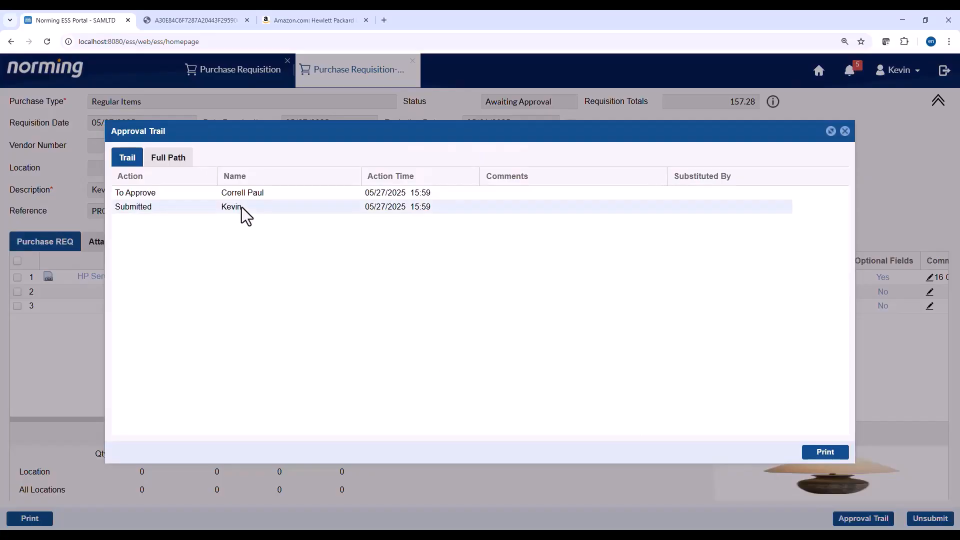
{"action": "left_click", "coordinate": [191, 173]}
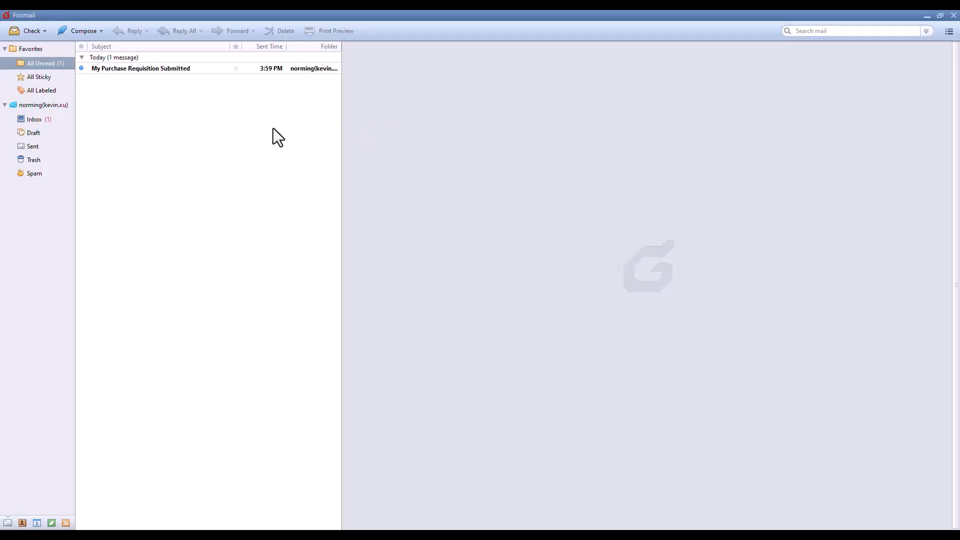
- Show the 'My Purchase Requisition Submitted' email in the Foxmail preview pane
{"action": "left_click", "coordinate": [283, 70]}
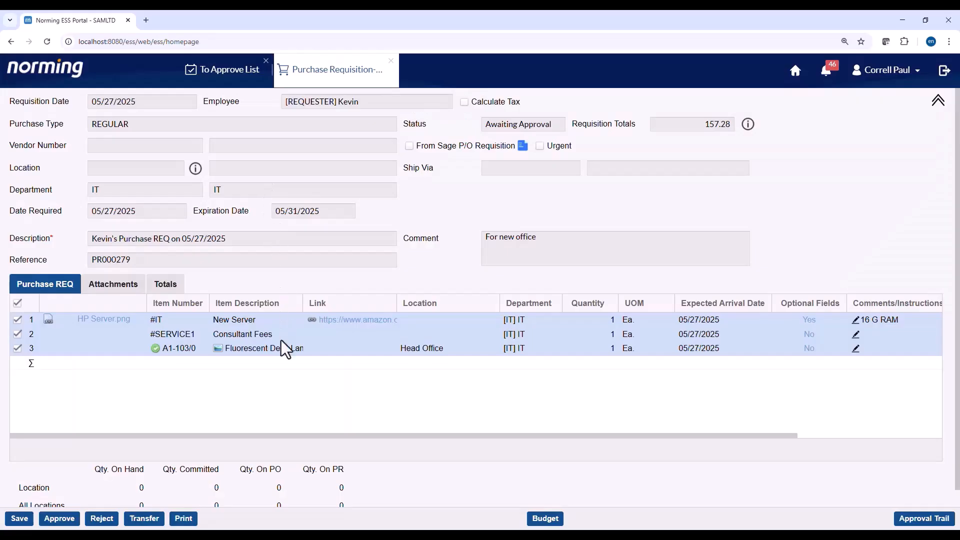
- Check This Requisition in Budget and Expenditure, then approve, triggering the BG-000002 budget warning
{"action": "left_click_drag", "start_coordinate": [295, 435], "coordinate": [316, 420]}
{"action": "left_click", "coordinate": [550, 524]}
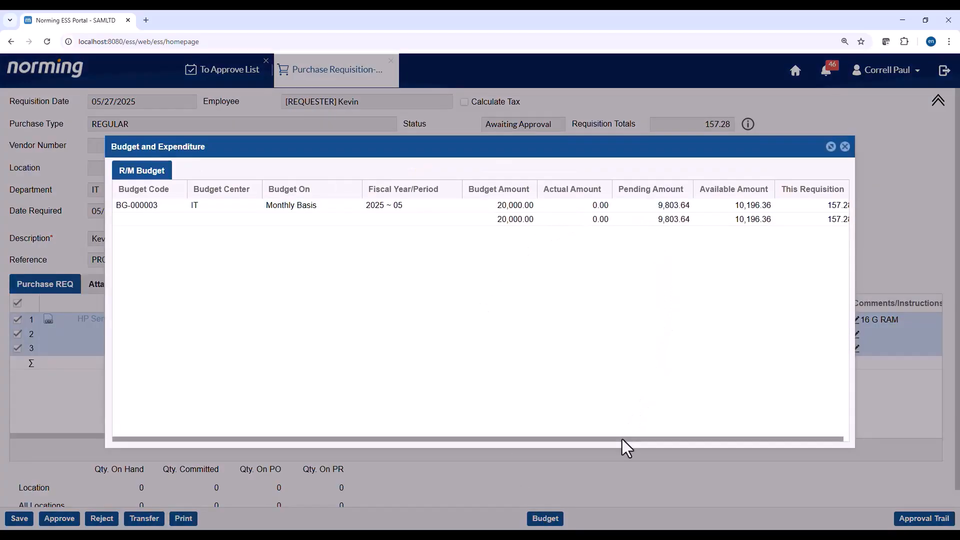
{"action": "left_click_drag", "start_coordinate": [622, 440], "coordinate": [630, 440]}
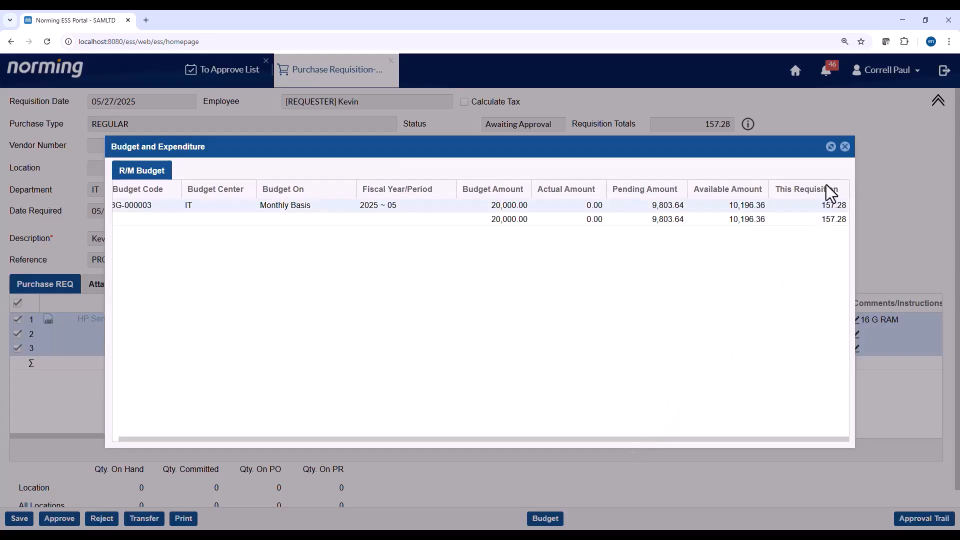
{"action": "left_click", "coordinate": [845, 147]}
{"action": "left_click", "coordinate": [49, 521]}
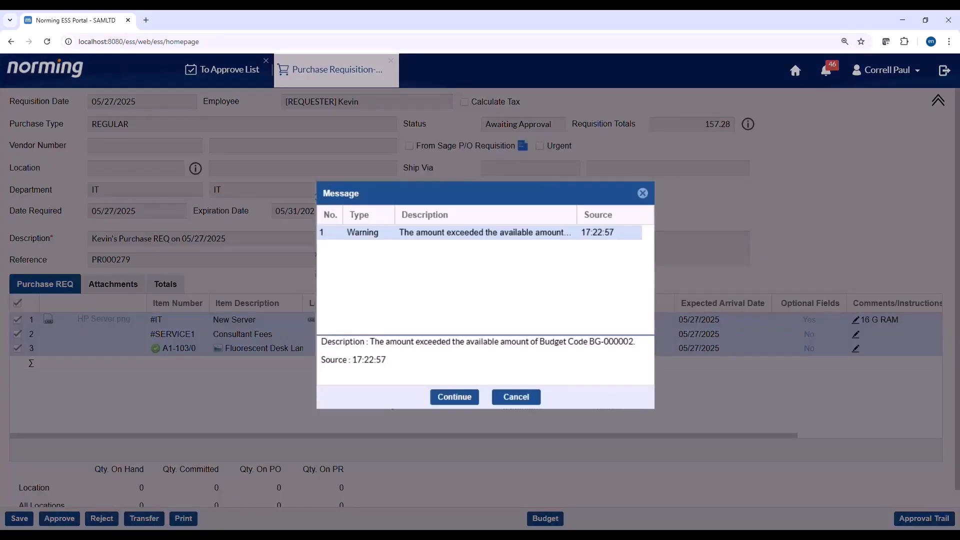
- Continue past the budget warning and enter the approval comment 'Need new equipment'
{"action": "left_click", "coordinate": [454, 396]}
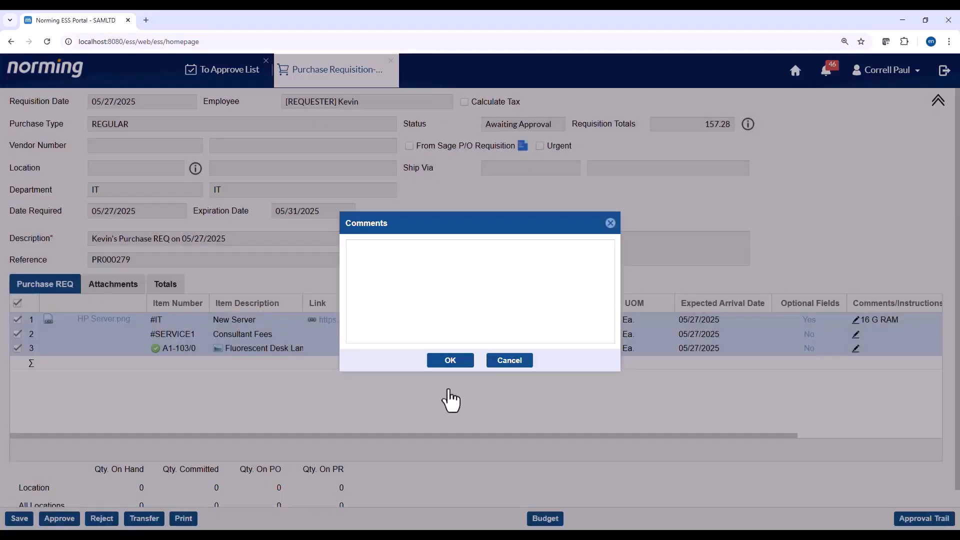
{"action": "left_click", "coordinate": [457, 311]}
{"action": "type", "text": "Need new"}
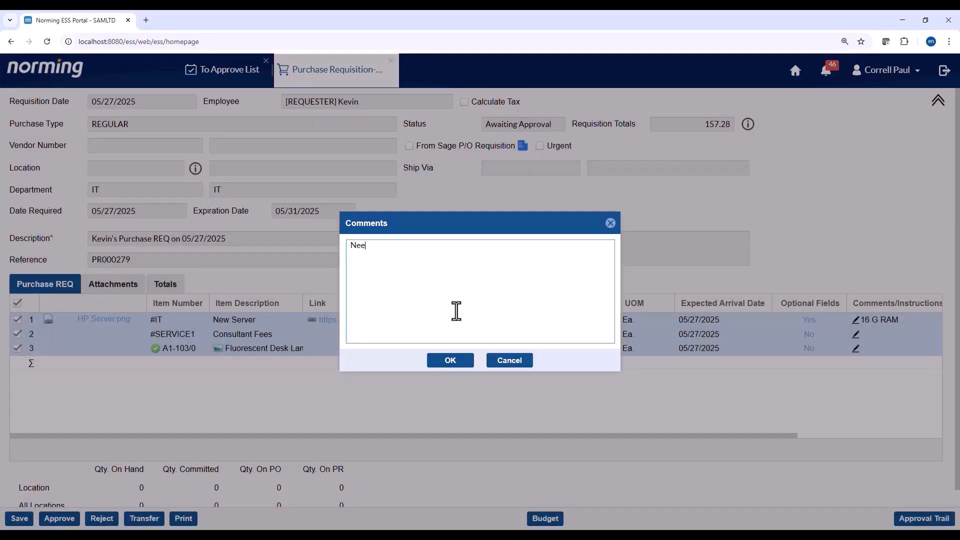
{"action": "type", "text": " equipment"}
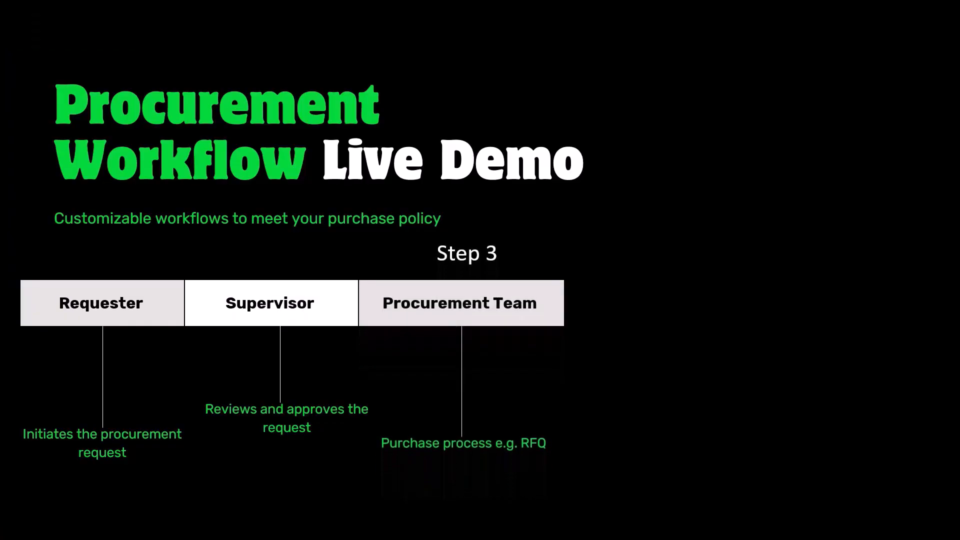
- Sign in as the procurement user and open the To Approve List under Management Tools
{"action": "type", "text": "rement"}
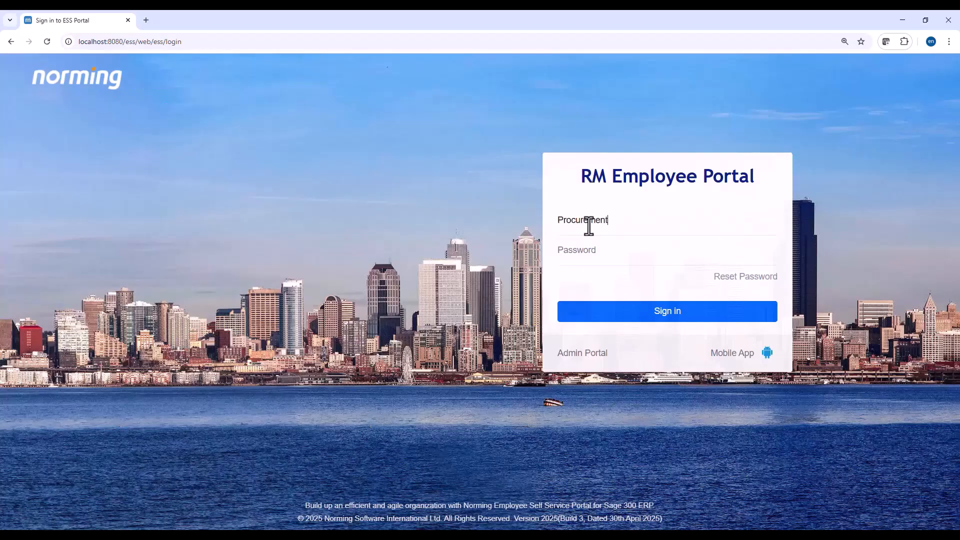
{"action": "left_click", "coordinate": [586, 312]}
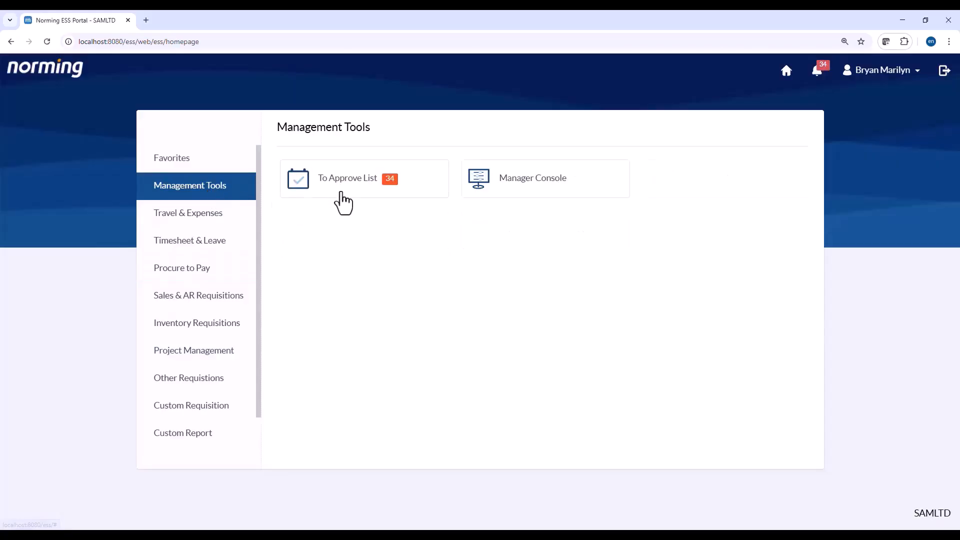
{"action": "left_click", "coordinate": [343, 192]}
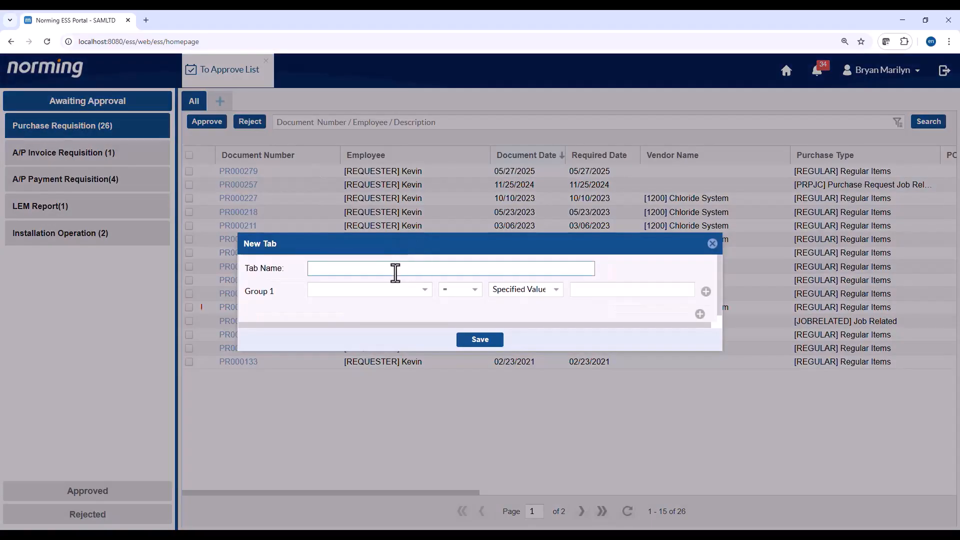
- Add an 'Urgent' tab that filters Group 1 on [ENRQNH.URGENTLV] Urgent = Yes, and save it
{"action": "type", "text": "Urgent"}
{"action": "left_click", "coordinate": [414, 290]}
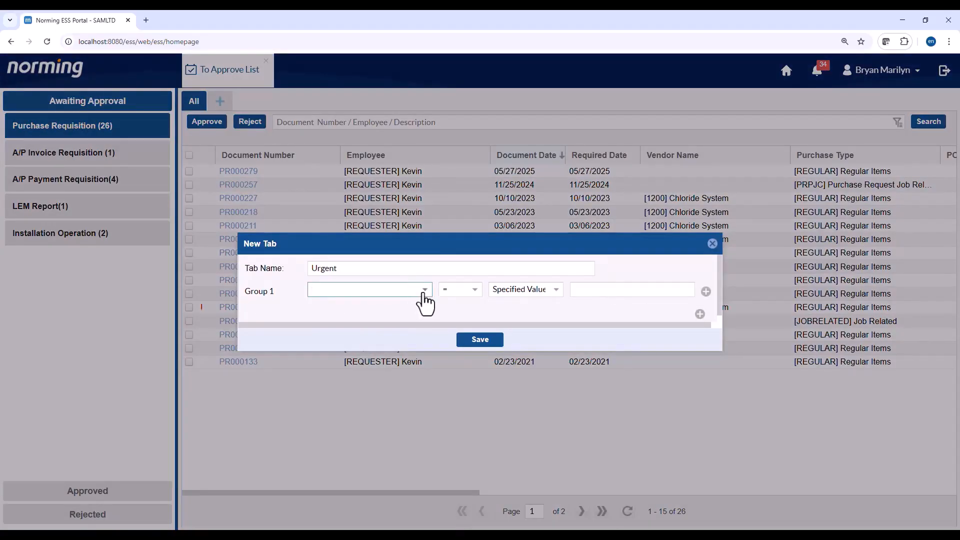
{"action": "type", "text": "ur"}
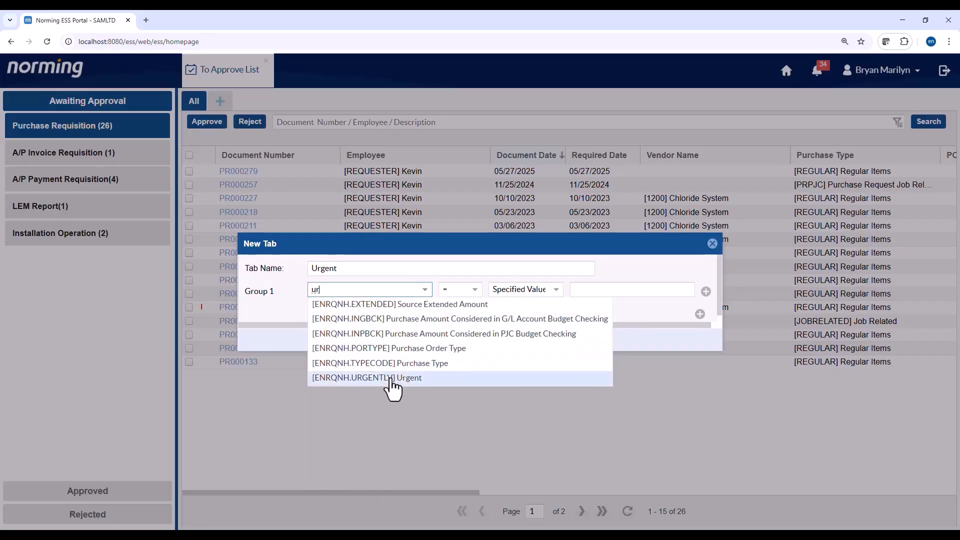
{"action": "left_click", "coordinate": [390, 377]}
{"action": "left_click", "coordinate": [688, 291]}
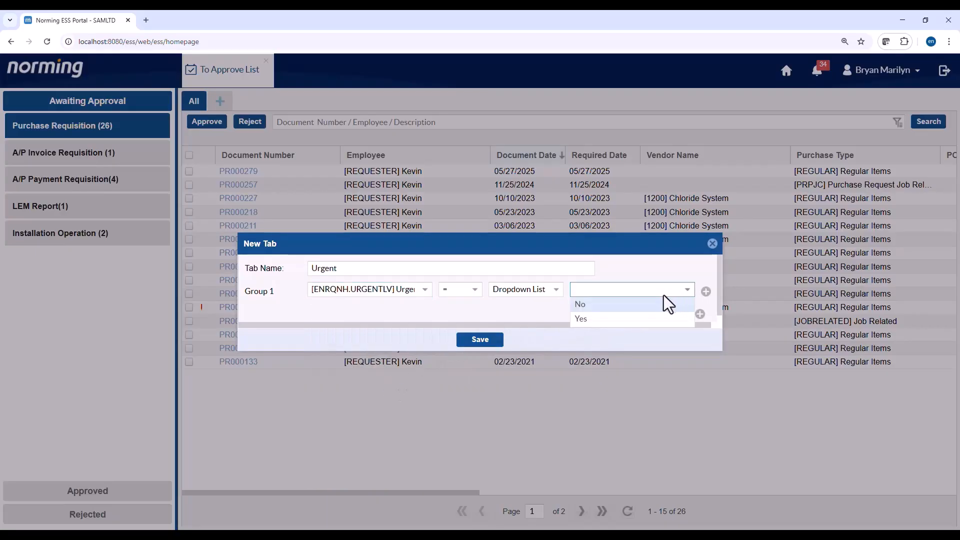
{"action": "left_click", "coordinate": [592, 317]}
{"action": "left_click", "coordinate": [480, 339]}
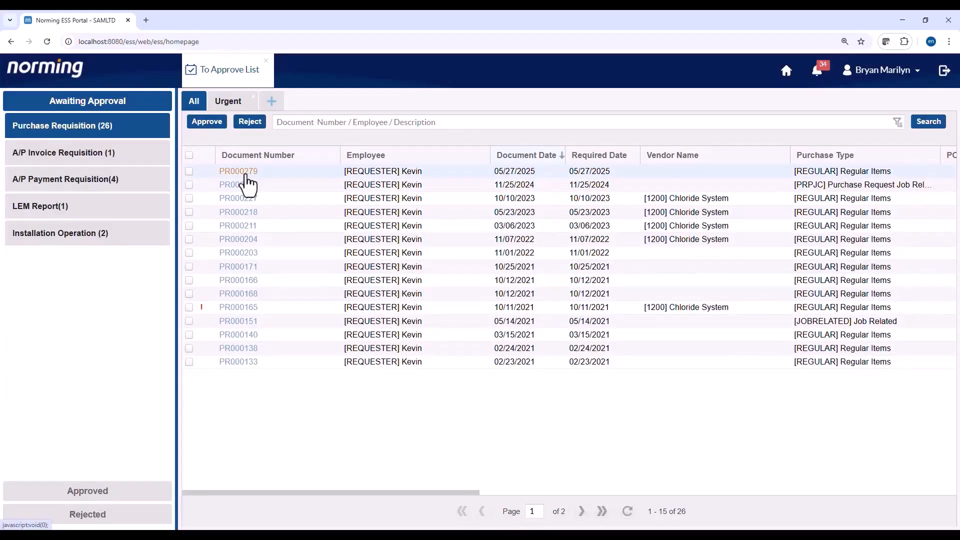
- Open requisition PR000279 and check the New Server's Amazon product page and HP Server.png image
{"action": "left_click", "coordinate": [246, 174]}
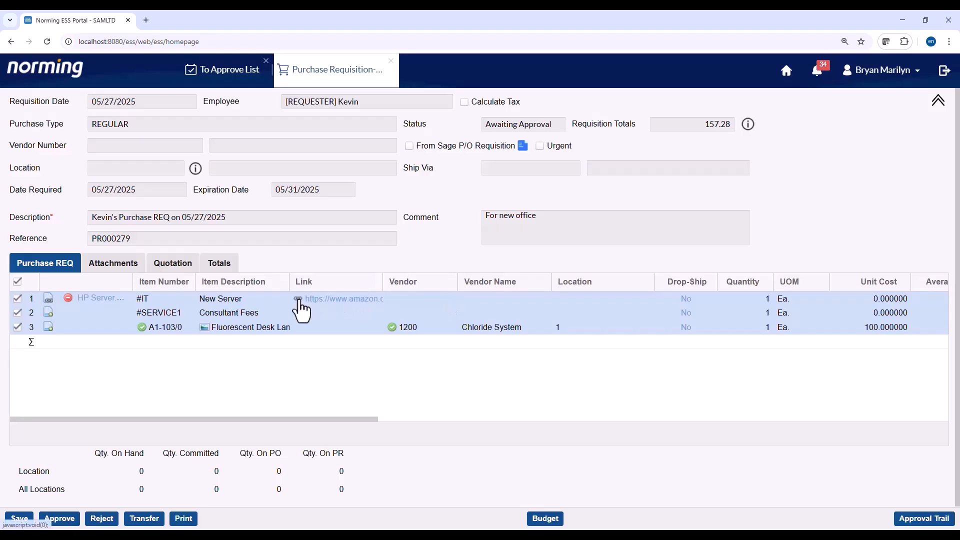
{"action": "left_click", "coordinate": [300, 300]}
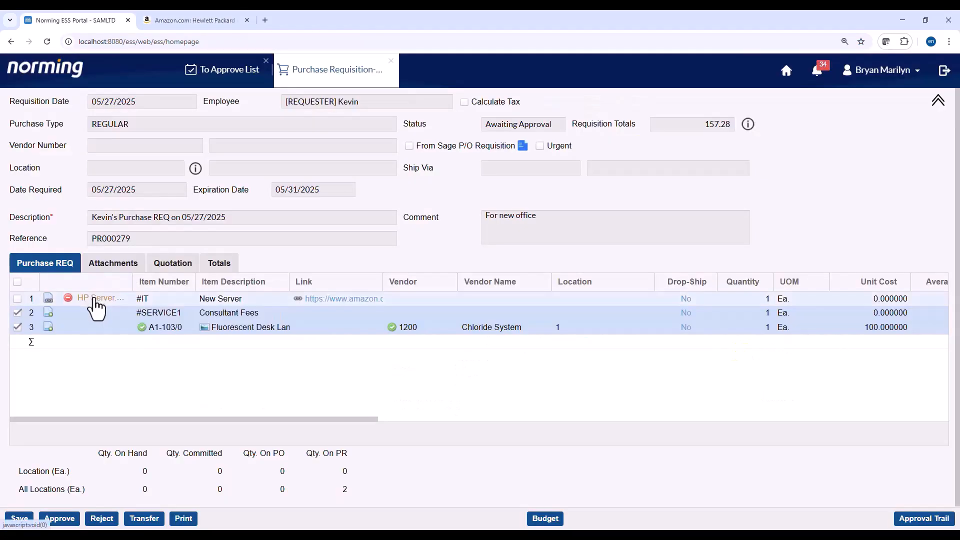
{"action": "left_click", "coordinate": [93, 299]}
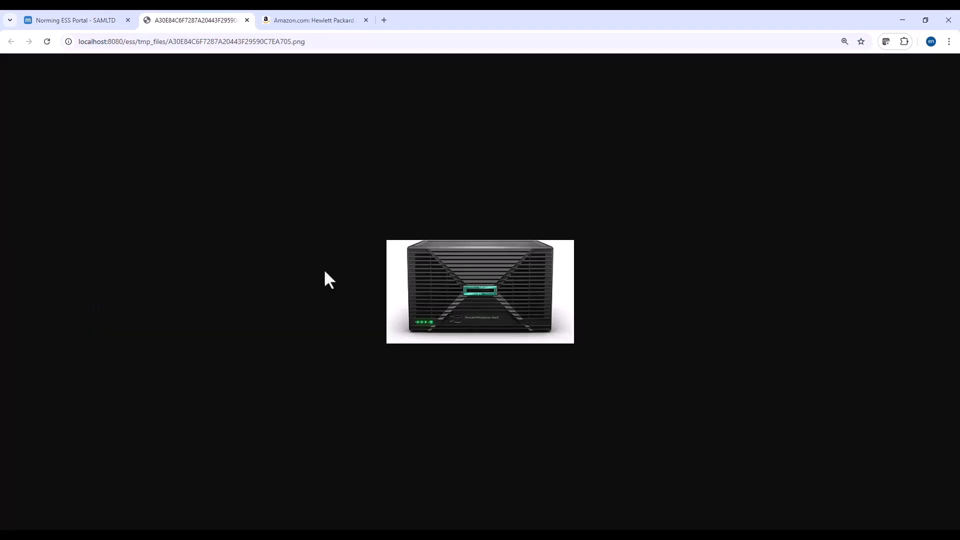
{"action": "left_click", "coordinate": [64, 20]}
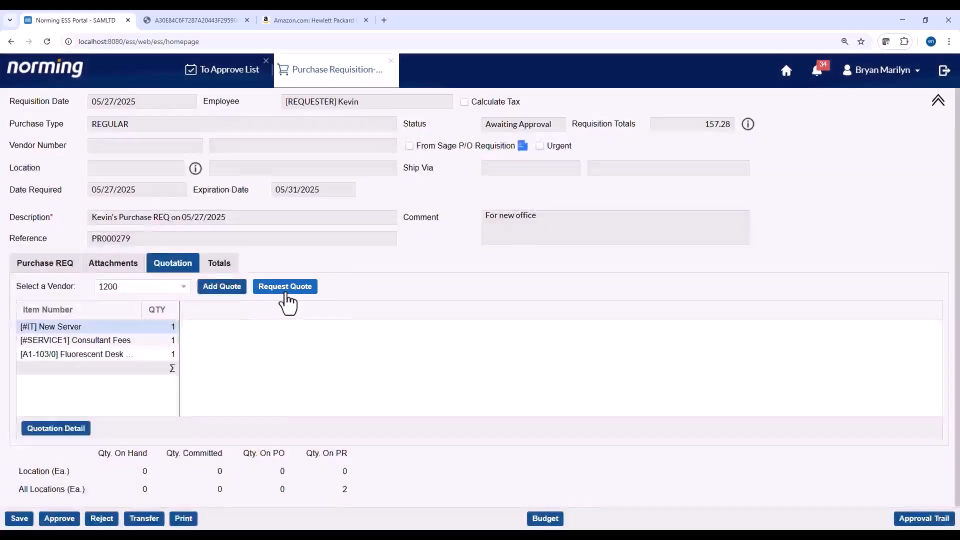
- Request quotes from vendors 1200 Chloride System, 1400 Coastal Heating of Ottawa and 1500 Gould Manufacturing Ltd
{"action": "left_click", "coordinate": [286, 290]}
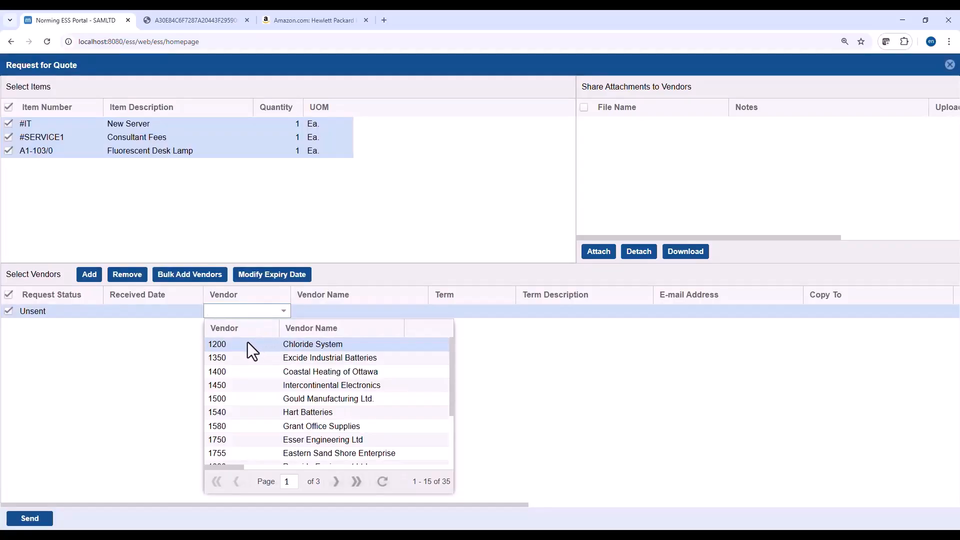
{"action": "left_click", "coordinate": [248, 342]}
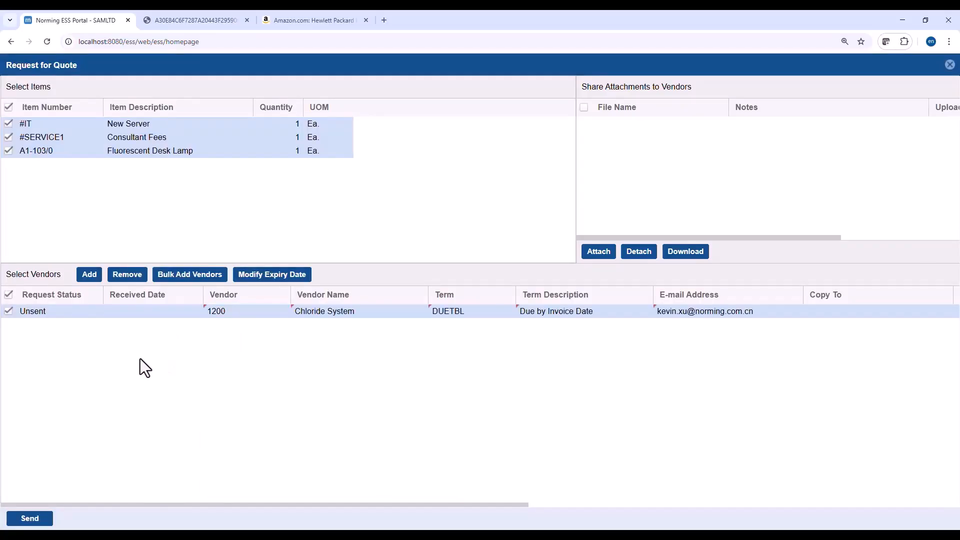
{"action": "left_click", "coordinate": [88, 279]}
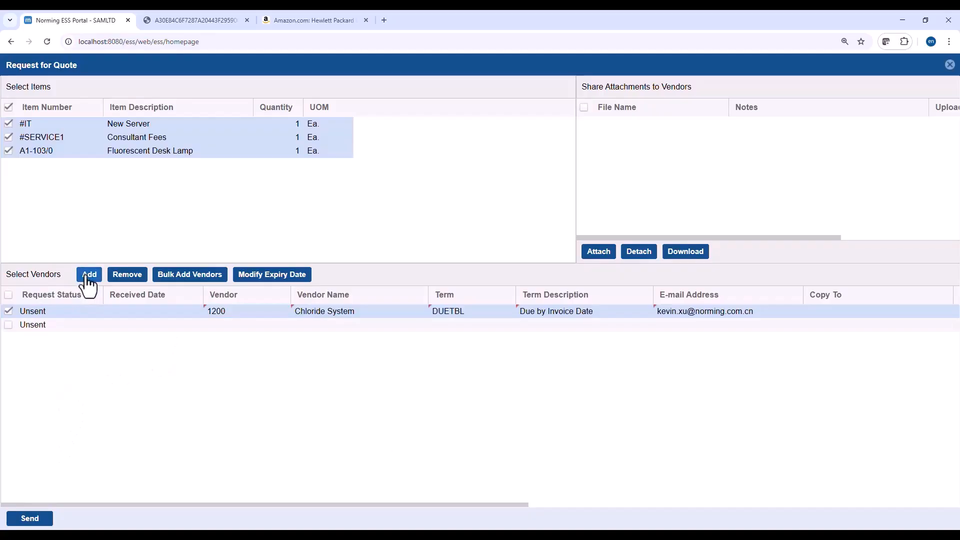
{"action": "left_click", "coordinate": [235, 325]}
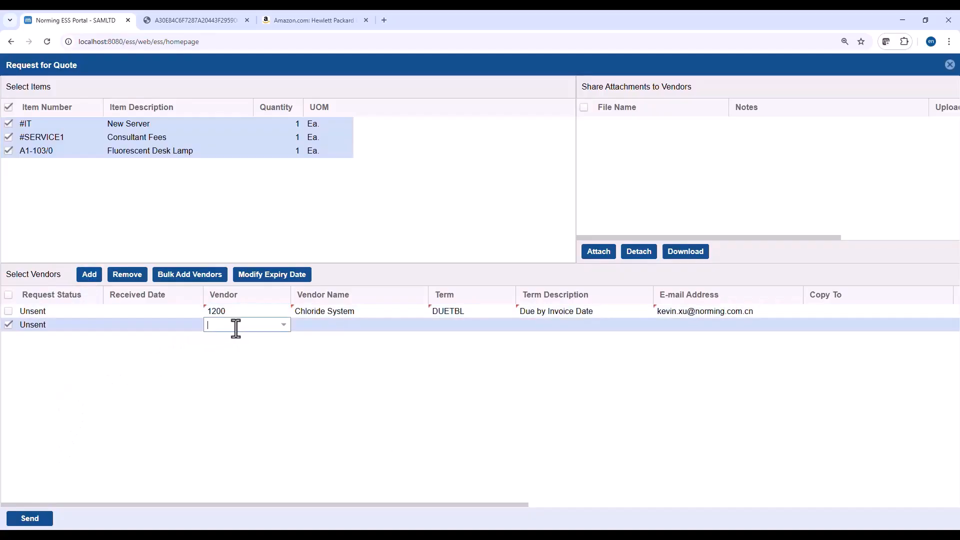
{"action": "left_click", "coordinate": [282, 326]}
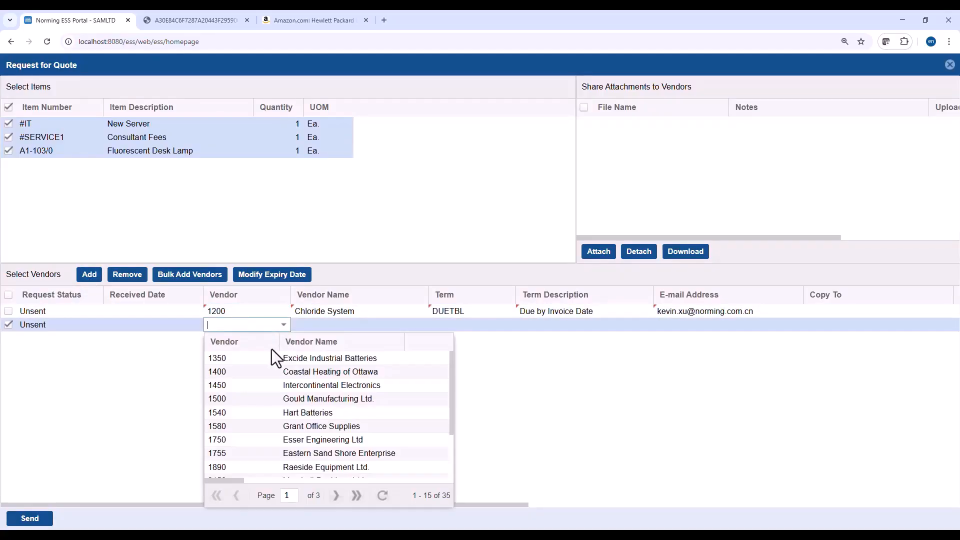
{"action": "left_click", "coordinate": [252, 371]}
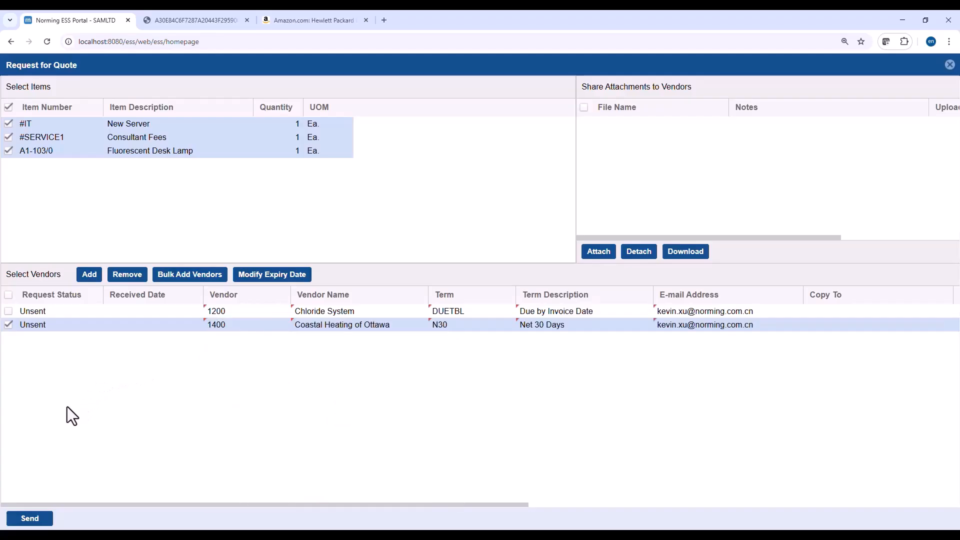
{"action": "left_click", "coordinate": [88, 275]}
{"action": "left_click", "coordinate": [272, 340]}
{"action": "left_click", "coordinate": [283, 340]}
{"action": "scroll", "coordinate": [243, 407], "scroll_direction": "down", "scroll_amount": 1}
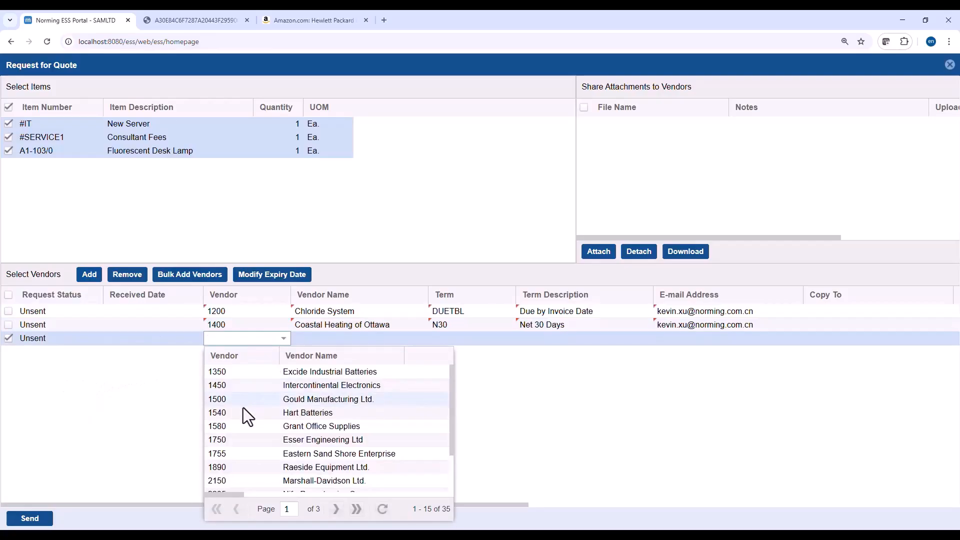
{"action": "left_click", "coordinate": [241, 401]}
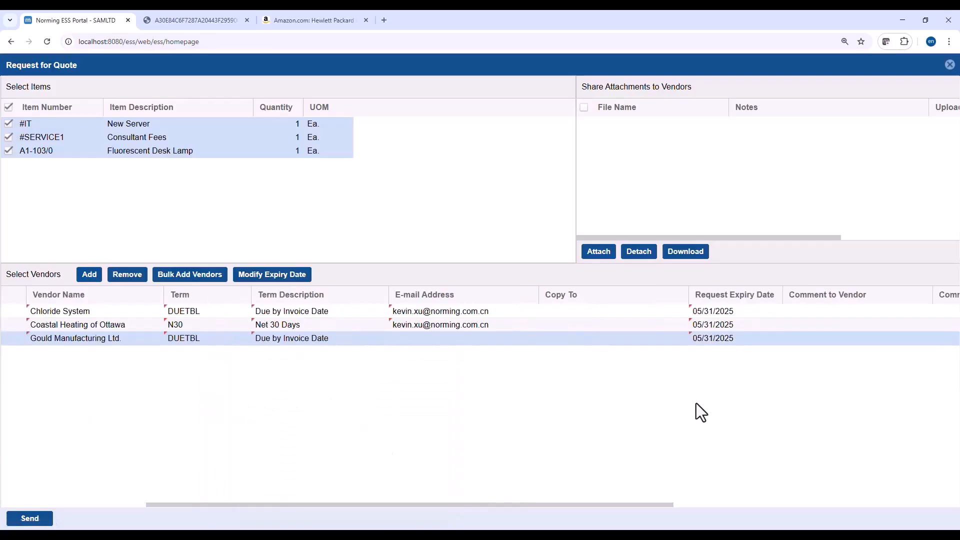
- Send the request to Chloride System only, then follow the quotation link in its Foxmail email
{"action": "left_click", "coordinate": [86, 504]}
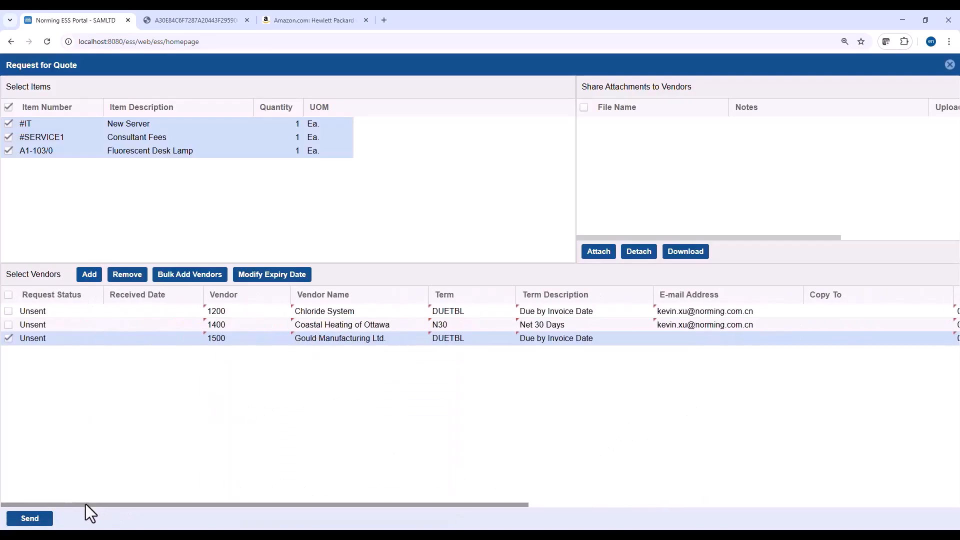
{"action": "left_click", "coordinate": [8, 311]}
{"action": "left_click", "coordinate": [8, 339]}
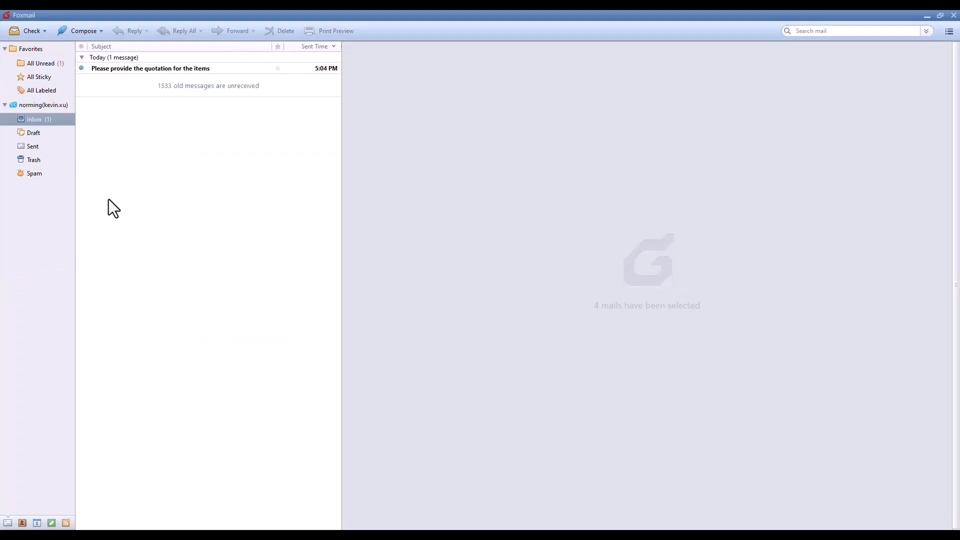
{"action": "left_click", "coordinate": [125, 68]}
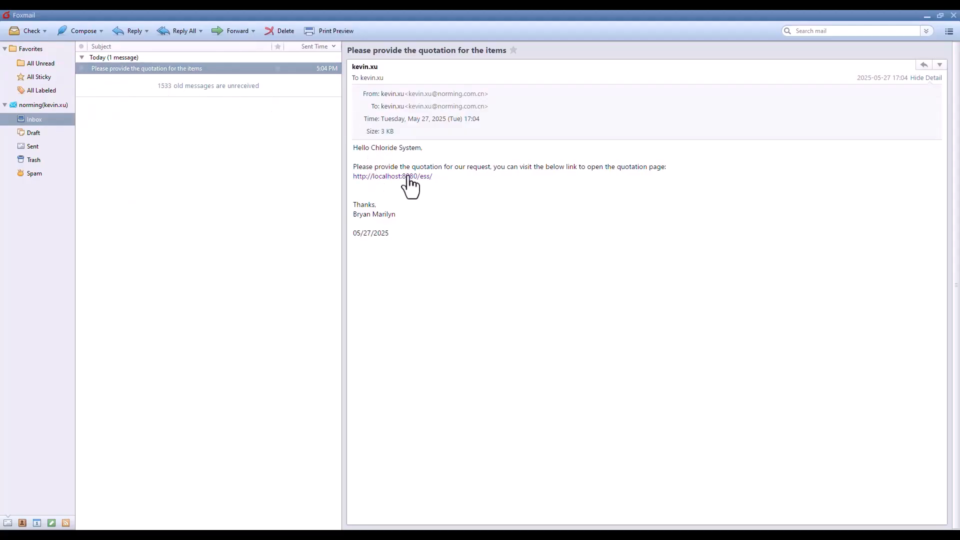
{"action": "left_click", "coordinate": [386, 179]}
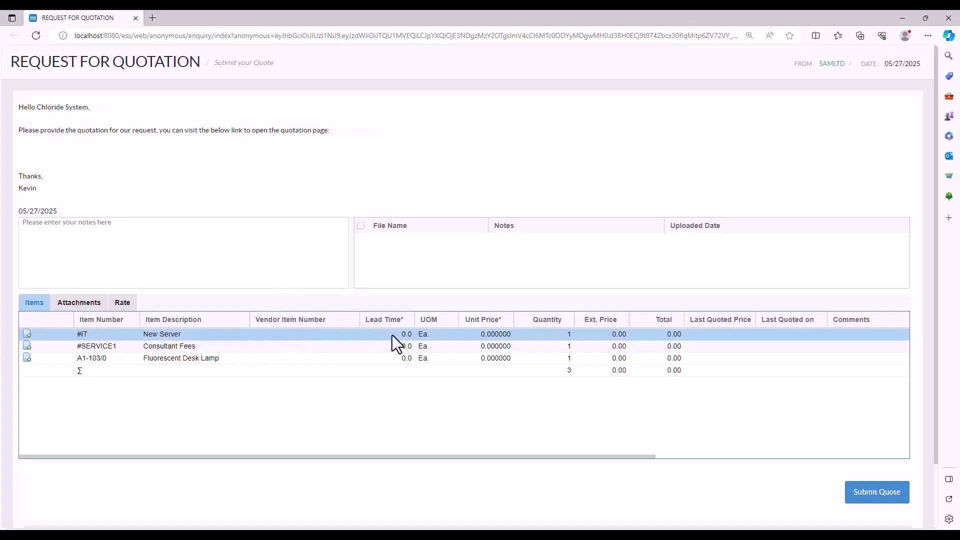
- Give New Server a lead time of 3 and the line comment 'HP Server Model :2025'
{"action": "left_click", "coordinate": [392, 335]}
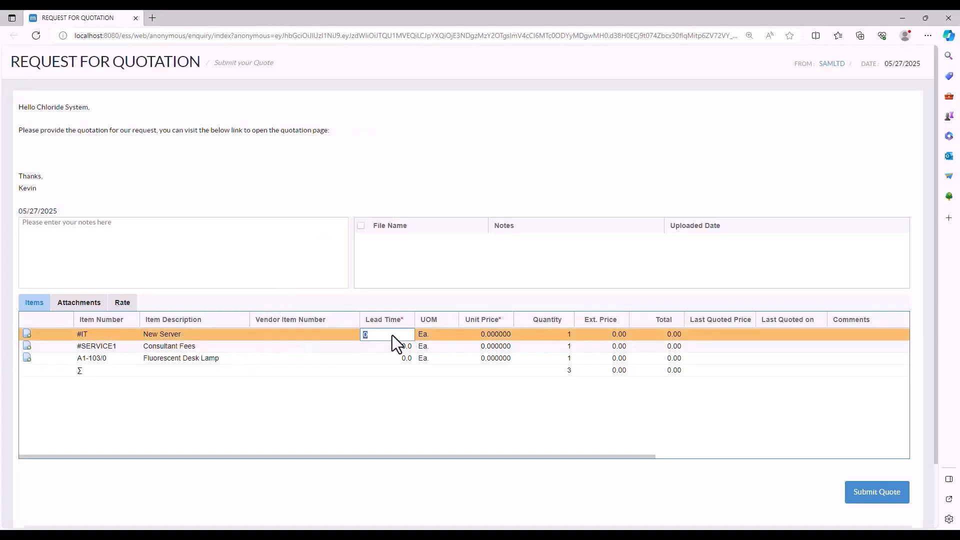
{"action": "type", "text": "3"}
{"action": "left_click", "coordinate": [479, 334]}
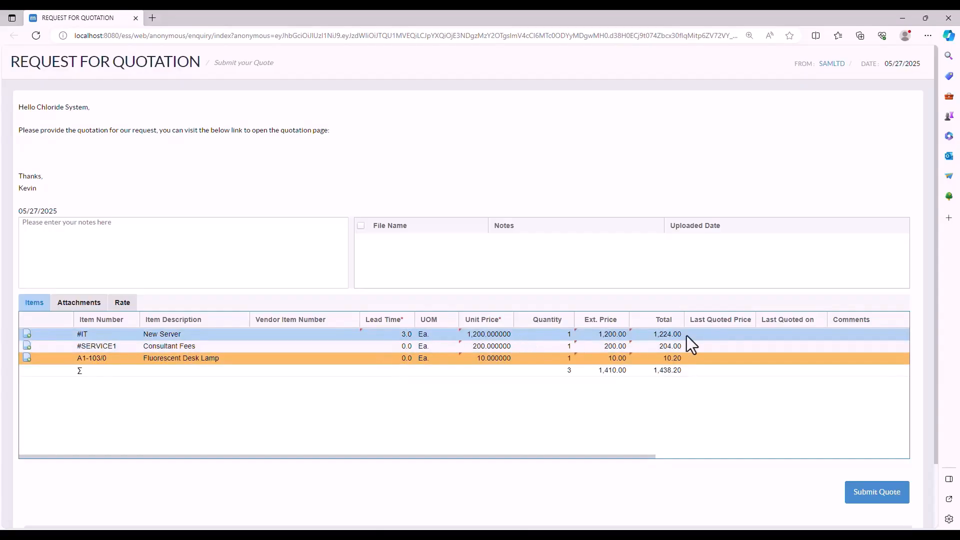
{"action": "left_click", "coordinate": [850, 335]}
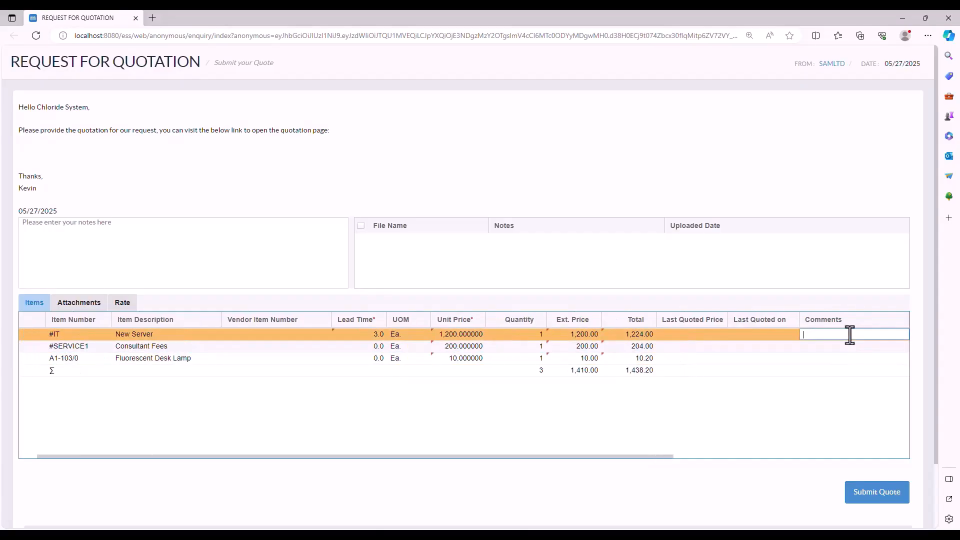
{"action": "type", "text": "HP Server Model :2025"}
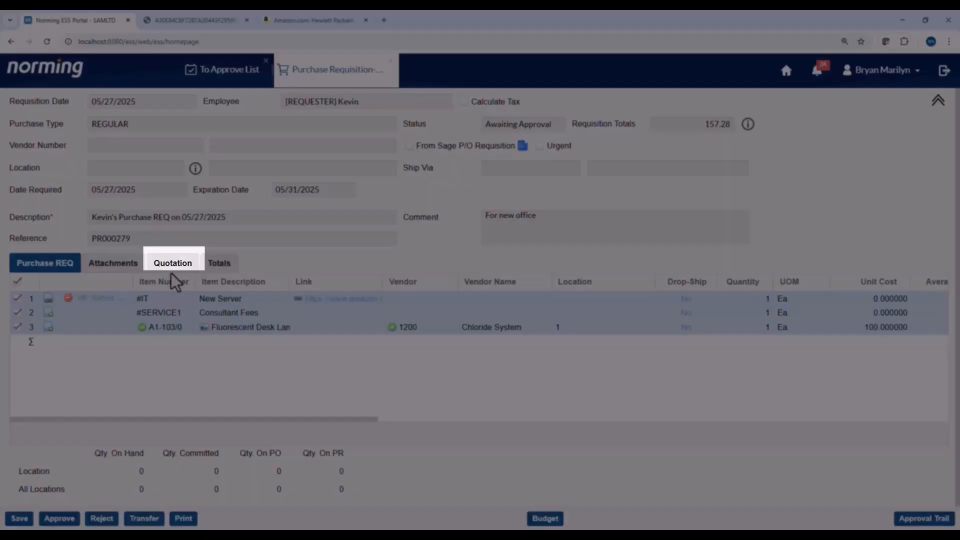
- Review the vendor quotations and New Server's per-vendor quote details, then tick the second item line
{"action": "left_click", "coordinate": [172, 264]}
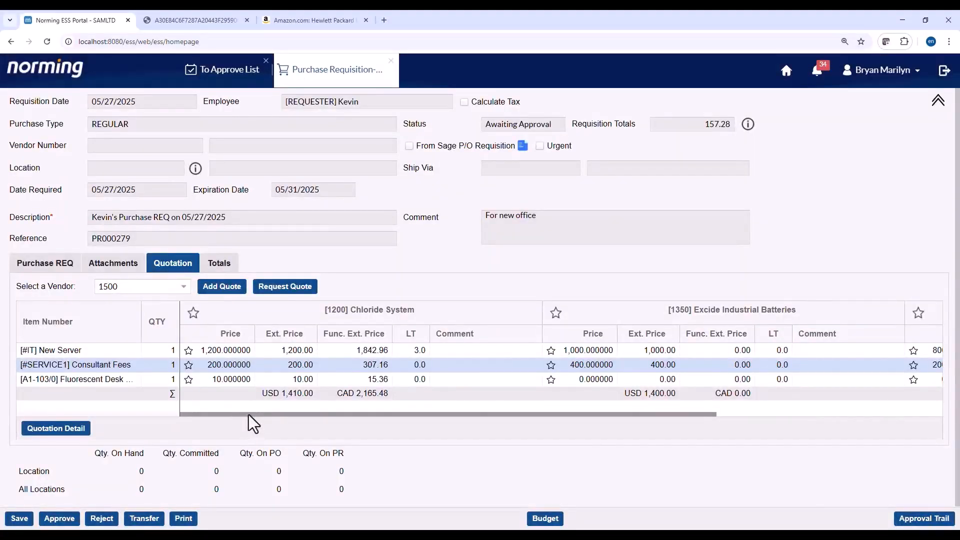
{"action": "left_click_drag", "start_coordinate": [248, 415], "coordinate": [235, 437]}
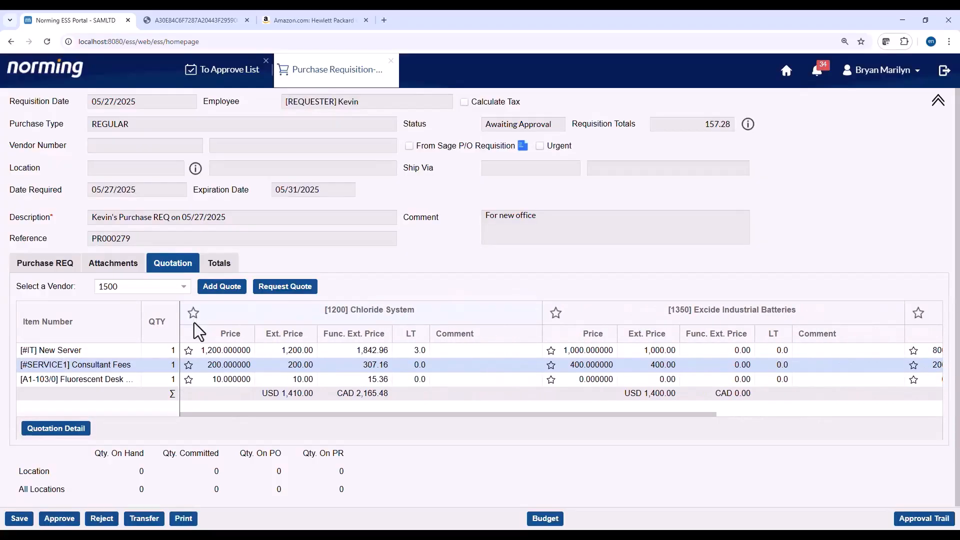
{"action": "left_click", "coordinate": [56, 427]}
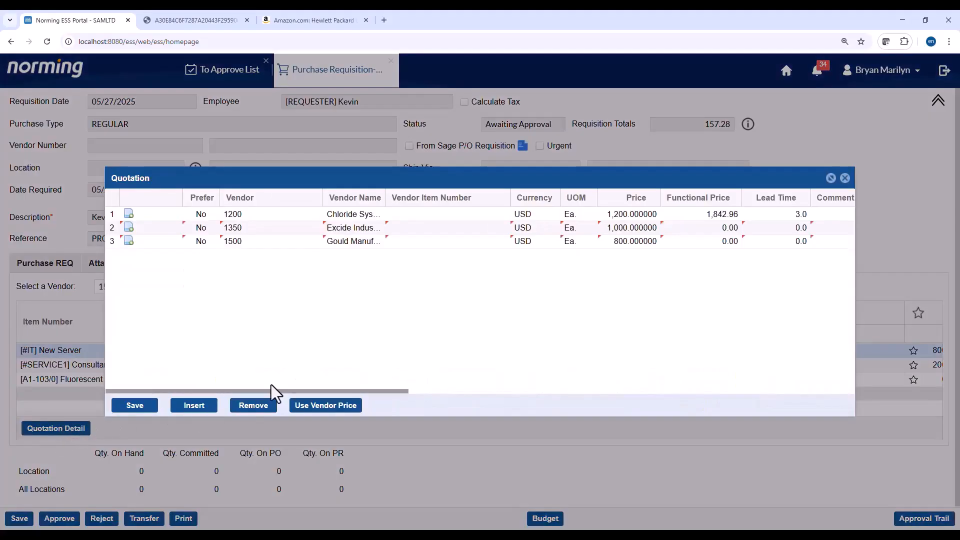
{"action": "left_click_drag", "start_coordinate": [346, 392], "coordinate": [293, 394]}
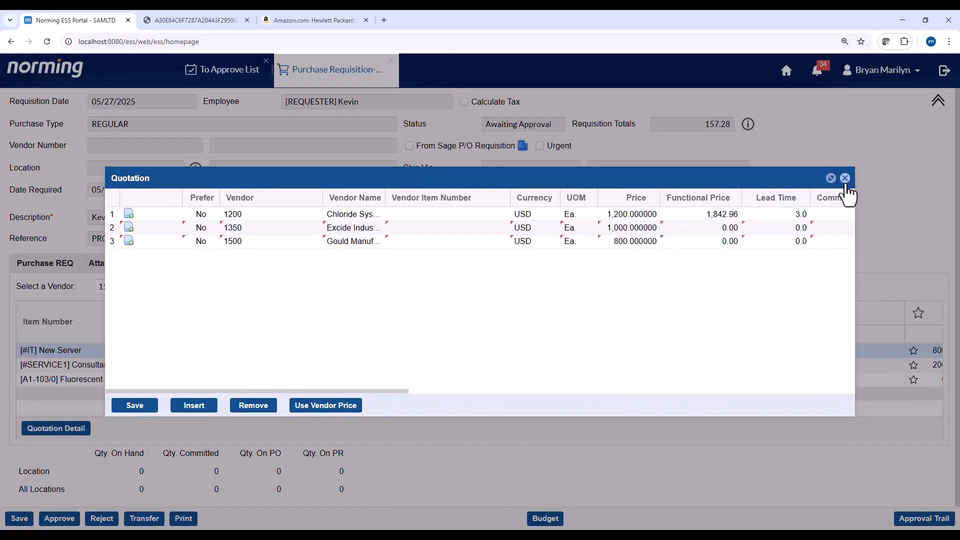
{"action": "left_click", "coordinate": [844, 178]}
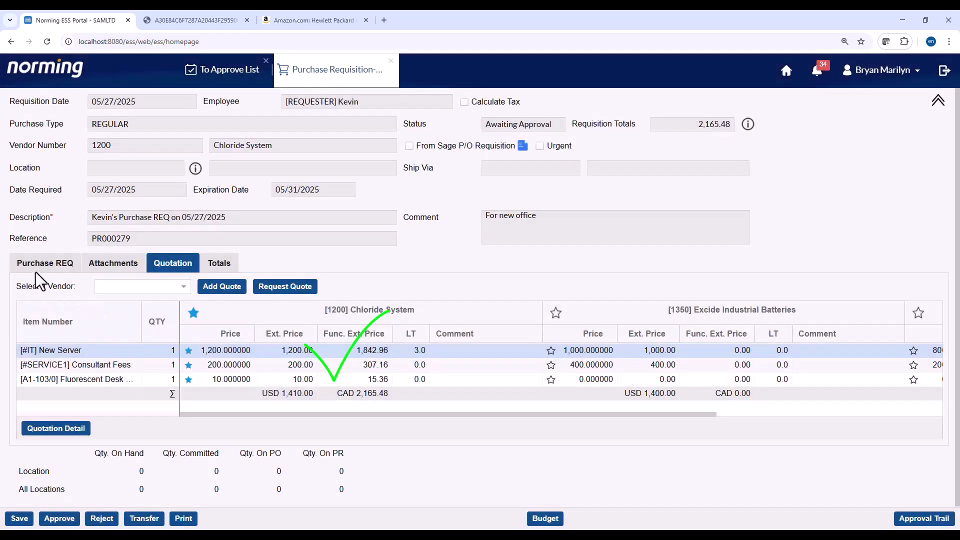
{"action": "left_click", "coordinate": [37, 265]}
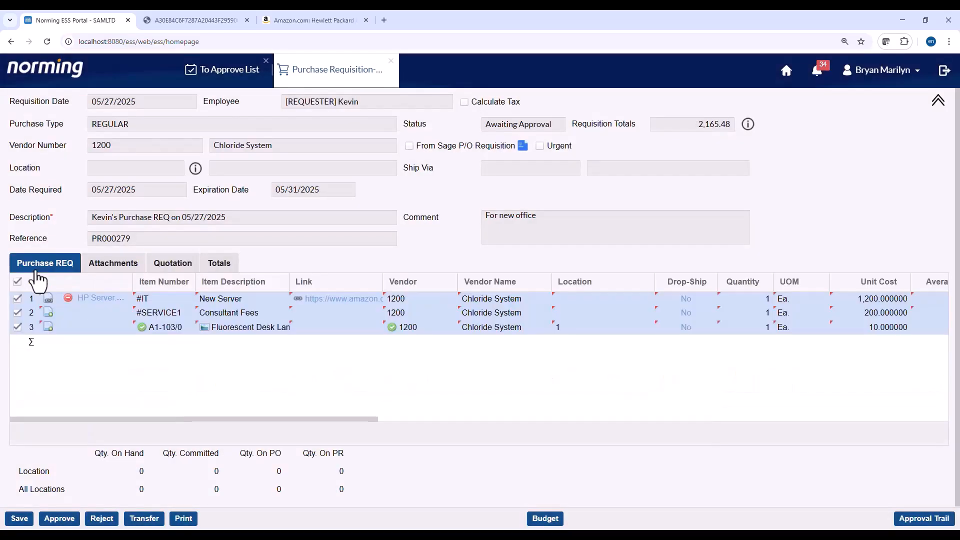
{"action": "left_click", "coordinate": [17, 312]}
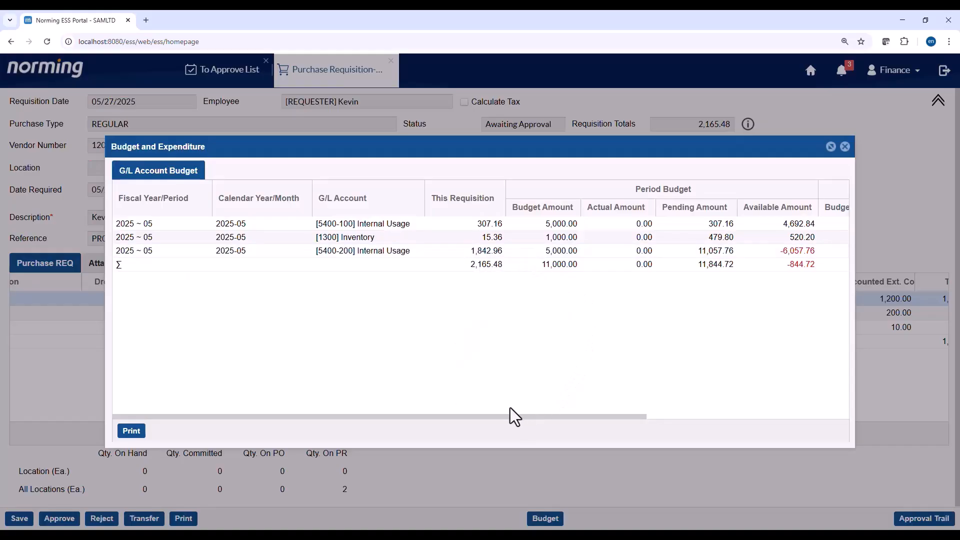
- Approve all three item lines past the over-budget warning with the comment 'budget checked'
{"action": "left_click_drag", "start_coordinate": [488, 416], "coordinate": [743, 418]}
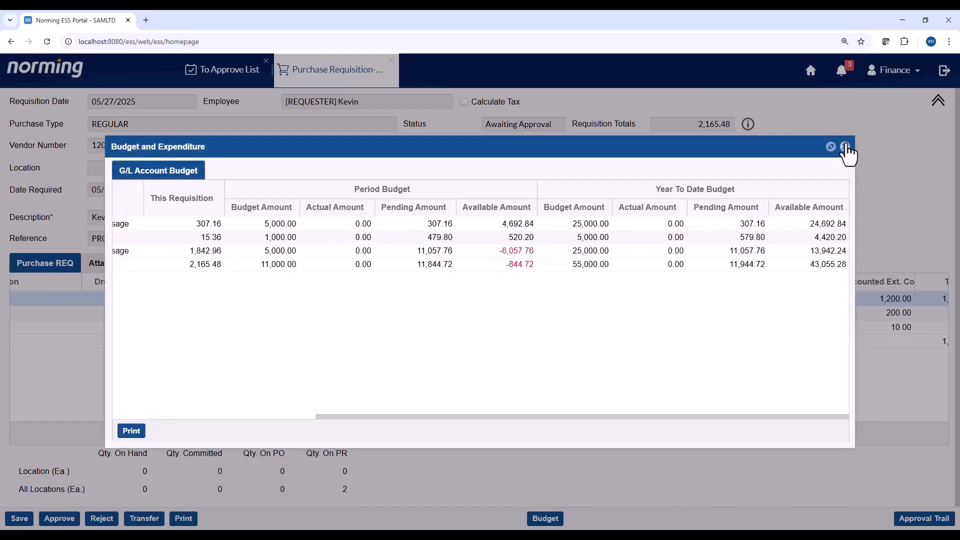
{"action": "left_click", "coordinate": [845, 147]}
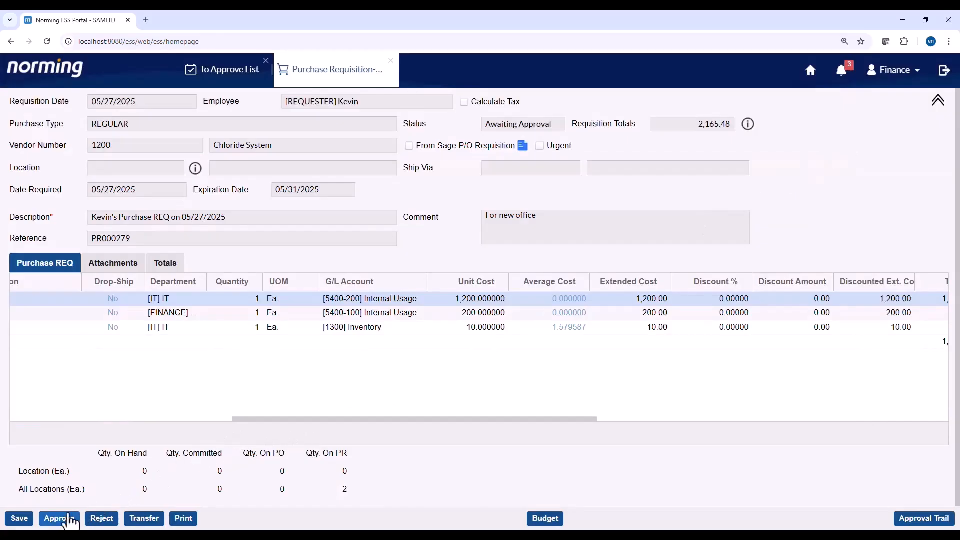
{"action": "left_click", "coordinate": [63, 419]}
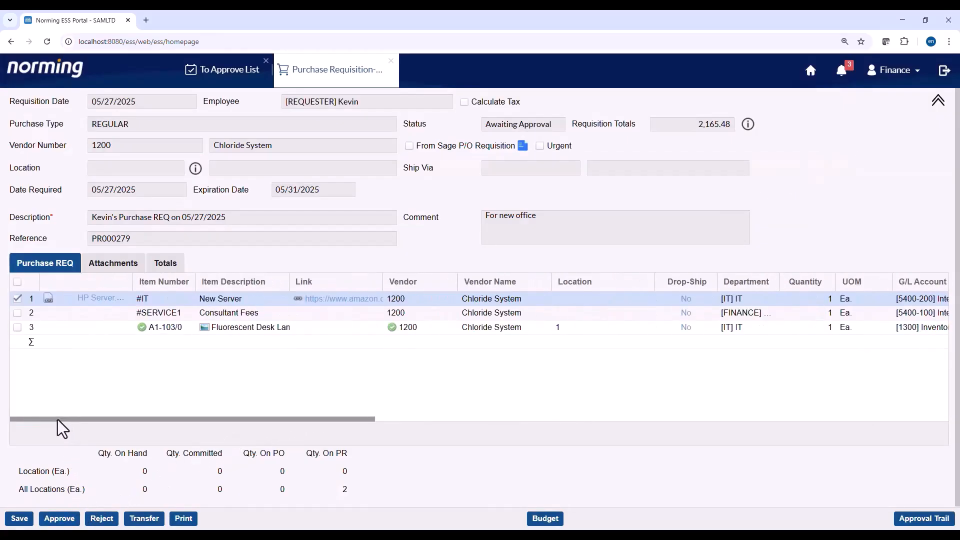
{"action": "left_click", "coordinate": [17, 282]}
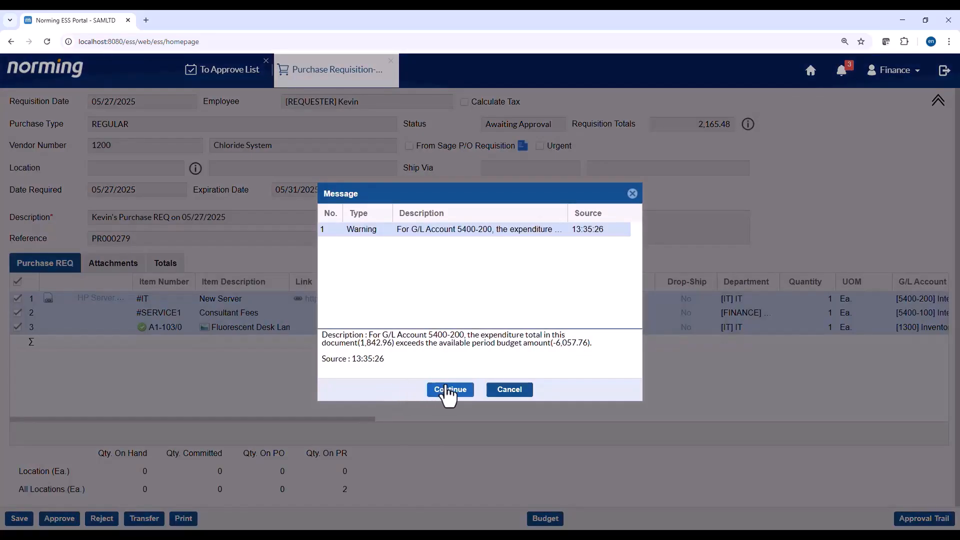
{"action": "left_click", "coordinate": [447, 391]}
{"action": "type", "text": "b"}
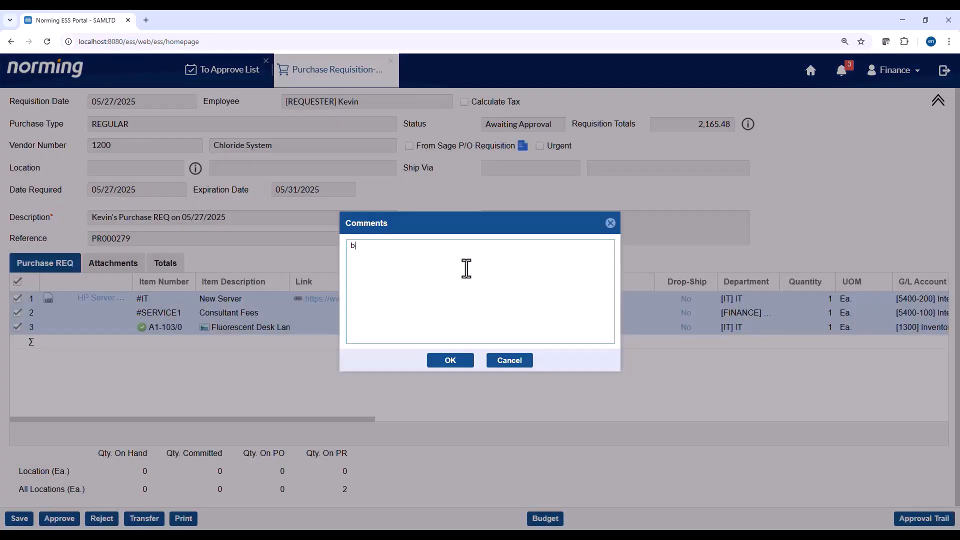
{"action": "type", "text": "udget checked"}
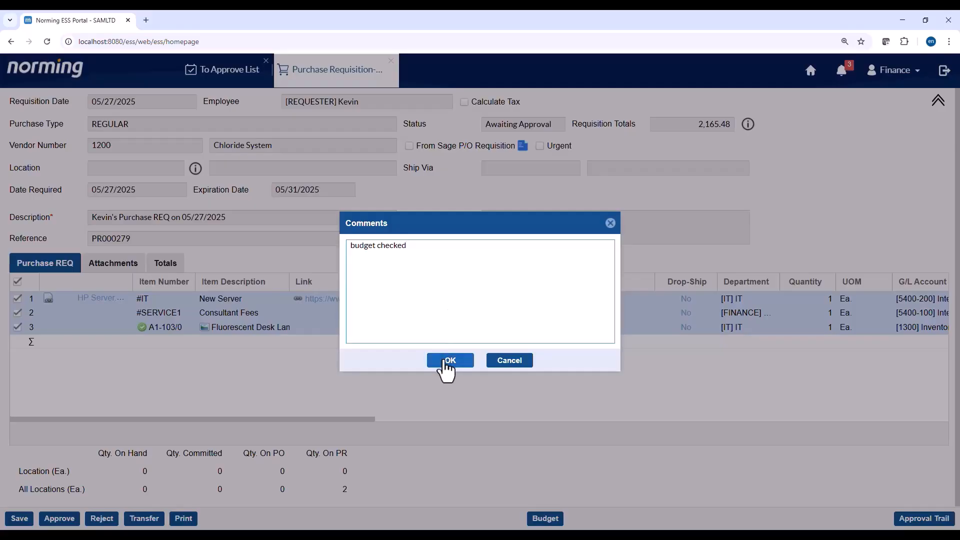
{"action": "left_click", "coordinate": [446, 362]}
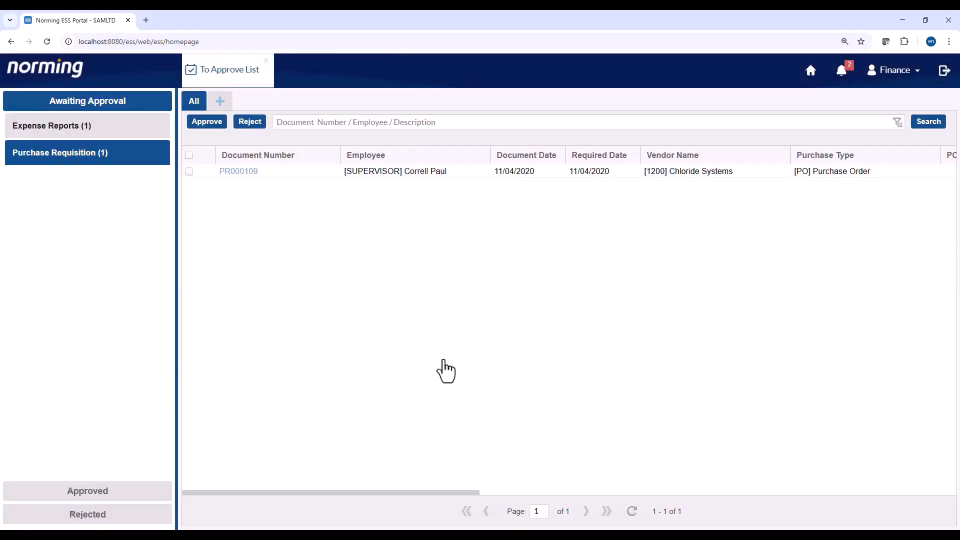
- Open PR000279 from the Approved list and show its full approval path
{"action": "left_click", "coordinate": [150, 492]}
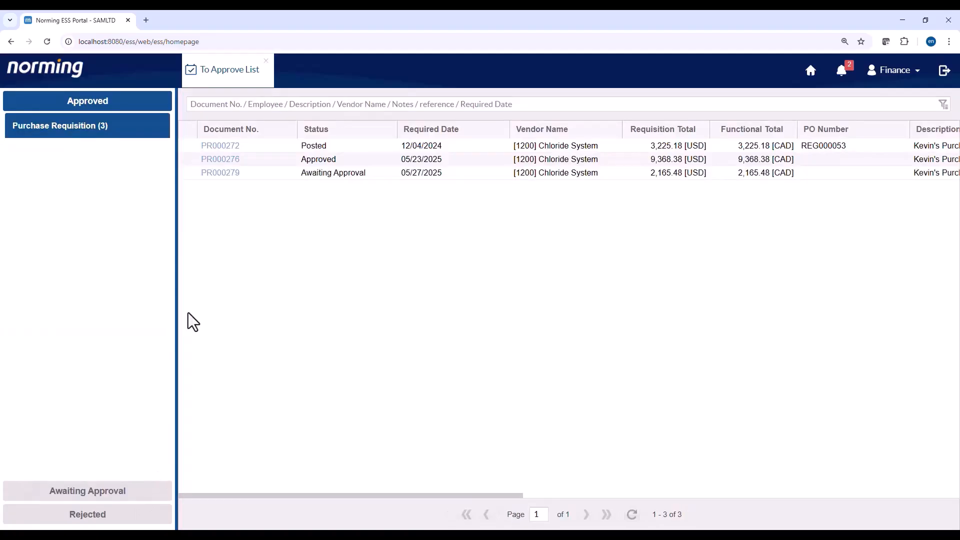
{"action": "left_click", "coordinate": [231, 178]}
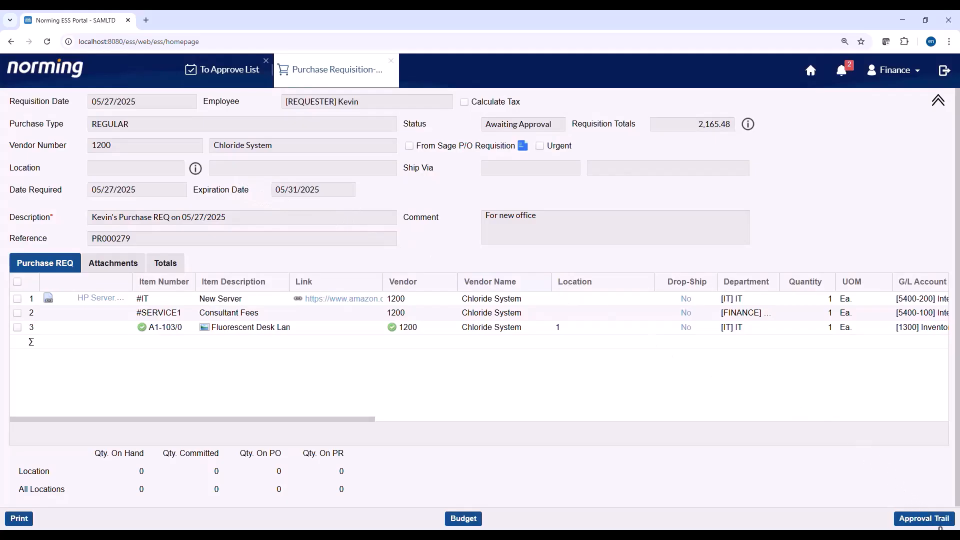
{"action": "left_click", "coordinate": [931, 519]}
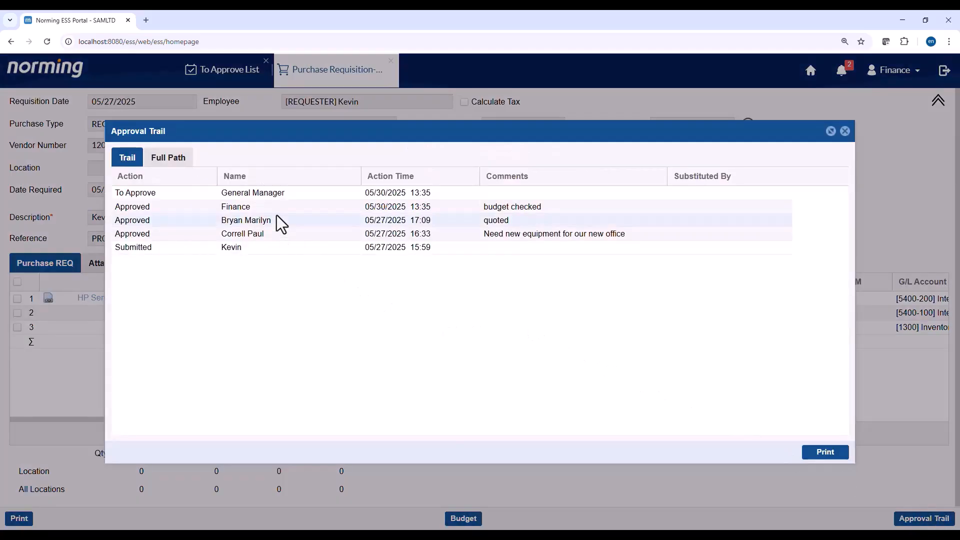
{"action": "left_click", "coordinate": [168, 158]}
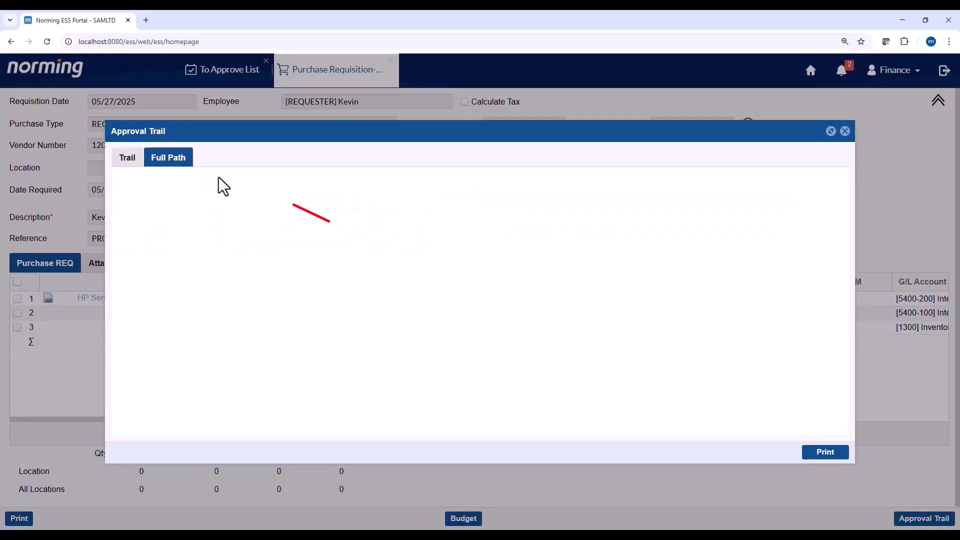
{"action": "mouse_move", "coordinate": [575, 304]}
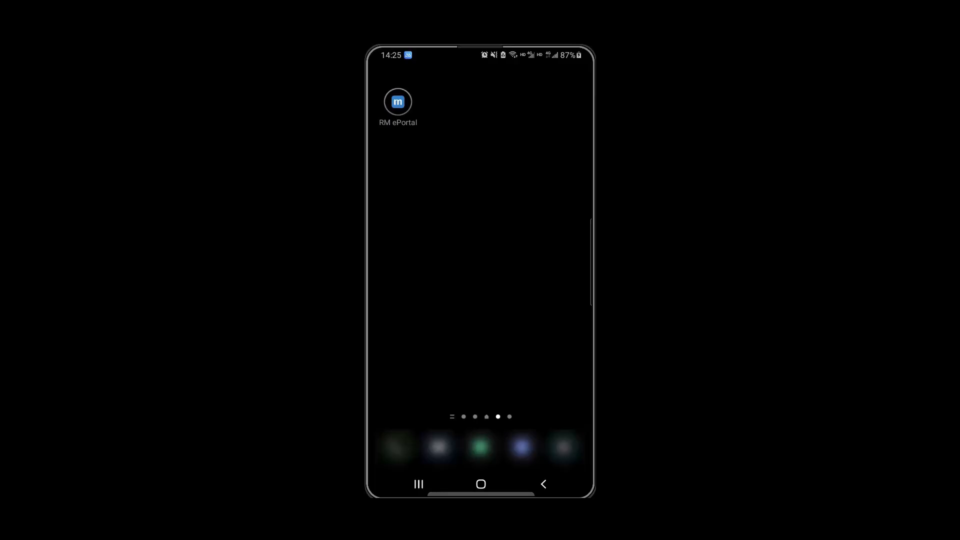
- Sign in to the RM ePortal mobile app and open pending requisition PR000279 from the To Do List
{"action": "left_click", "coordinate": [398, 102]}
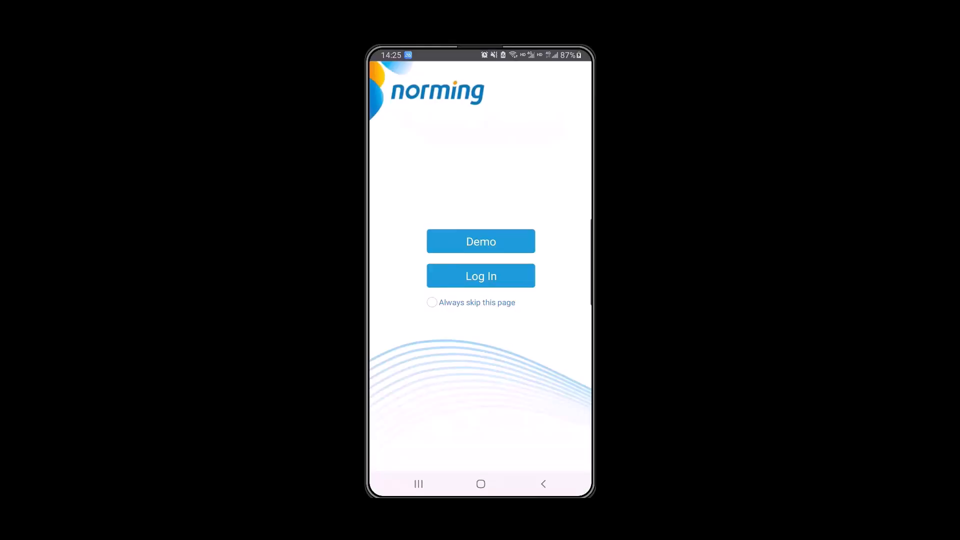
{"action": "left_click", "coordinate": [481, 276]}
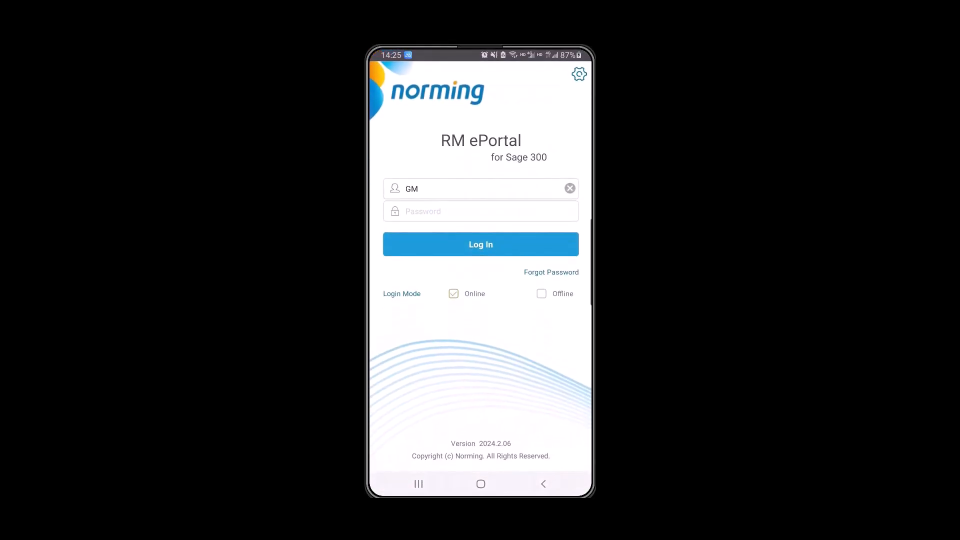
{"action": "left_click", "coordinate": [480, 244]}
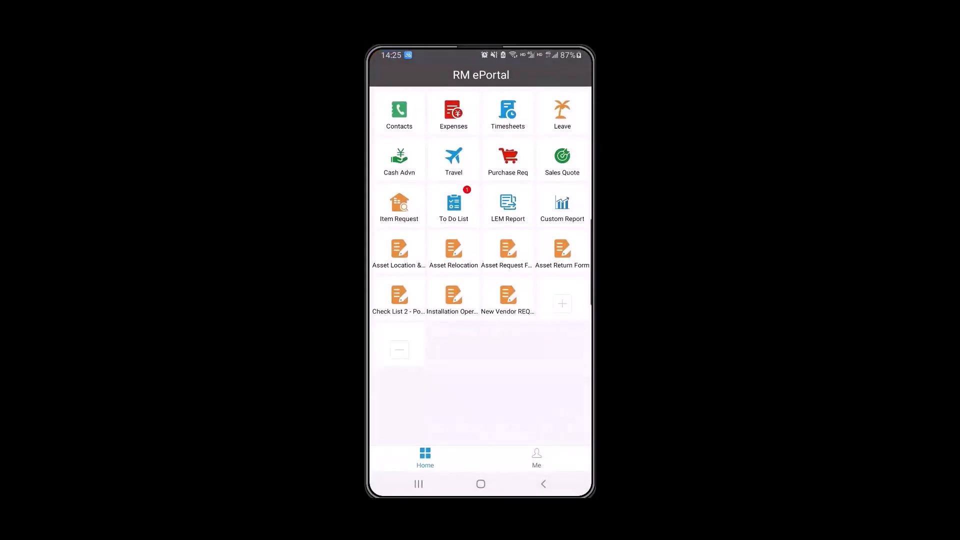
{"action": "left_click", "coordinate": [453, 205]}
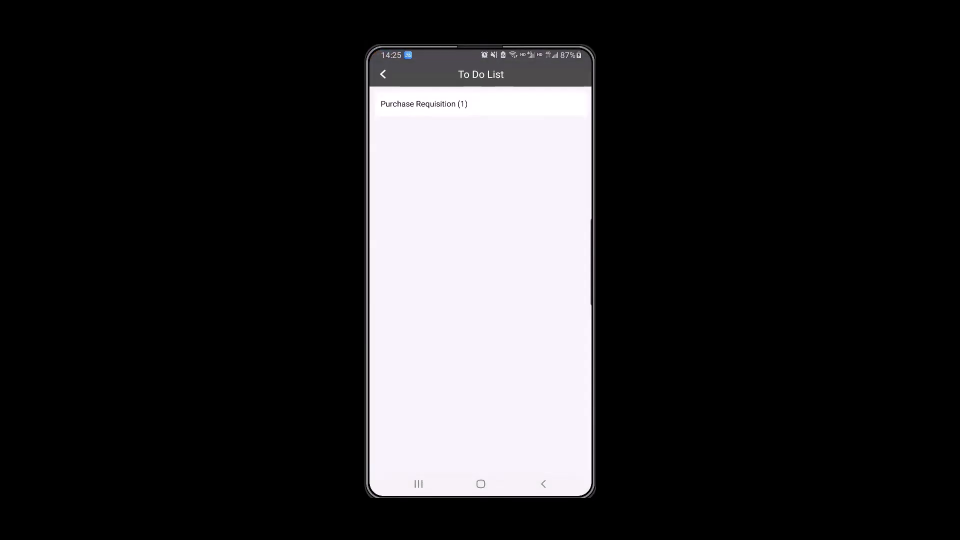
{"action": "left_click", "coordinate": [424, 103]}
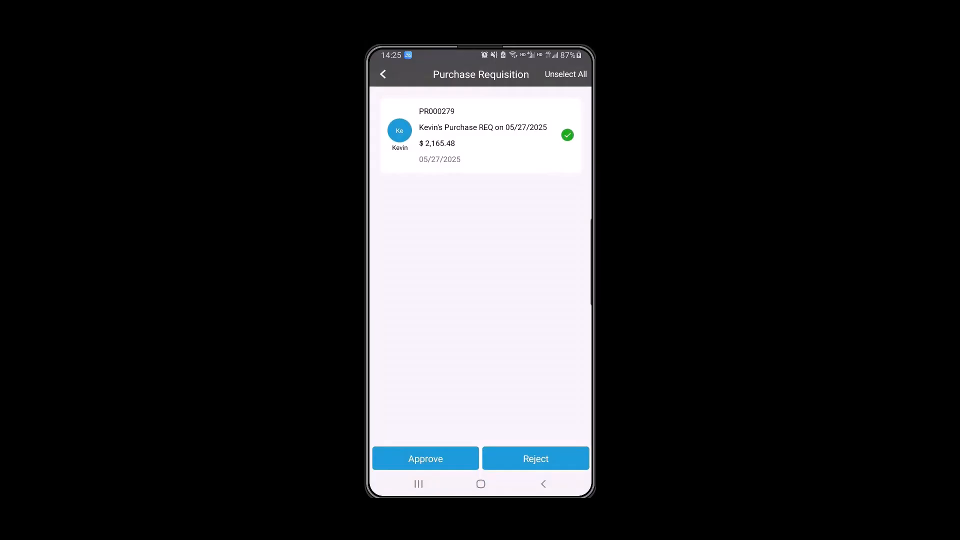
{"action": "left_click", "coordinate": [482, 135]}
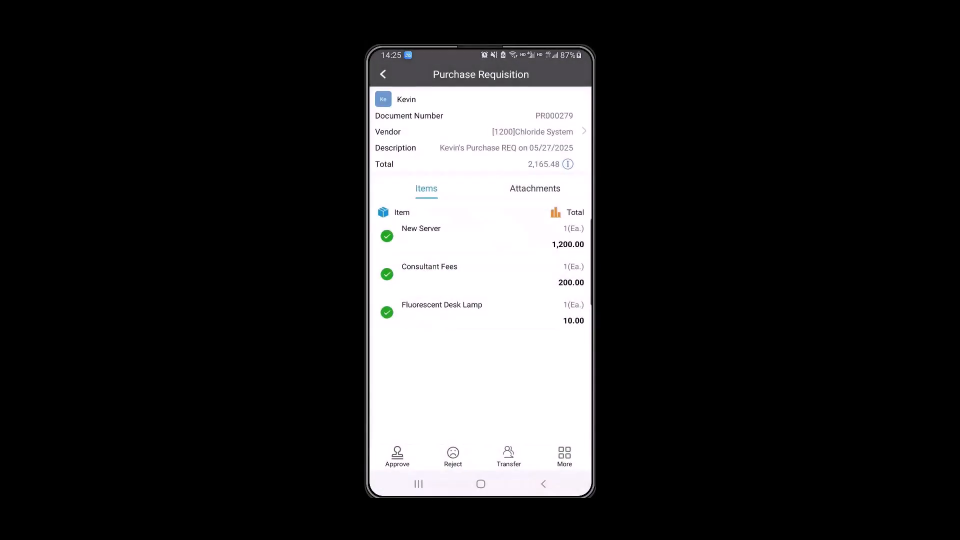
- Review PR000279's header details, the New Server line and its HP Server.png attachment
{"action": "left_click", "coordinate": [584, 131]}
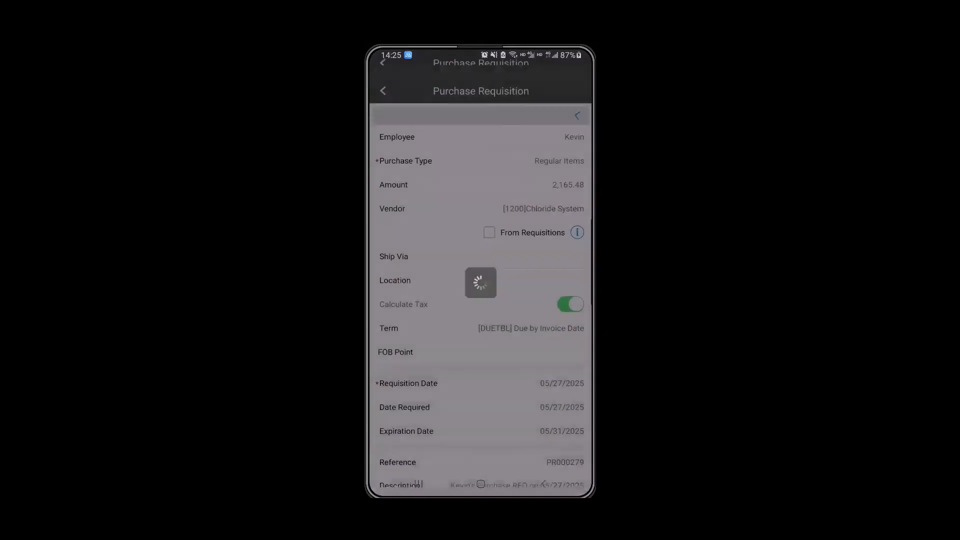
{"action": "scroll", "coordinate": [480, 280], "scroll_direction": "down", "scroll_amount": 3}
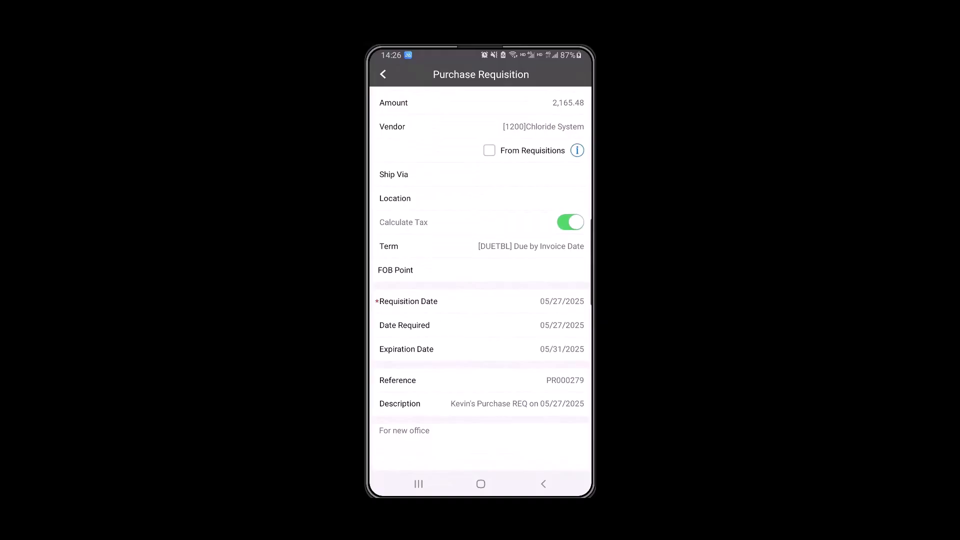
{"action": "left_click", "coordinate": [382, 74]}
{"action": "left_click", "coordinate": [480, 236]}
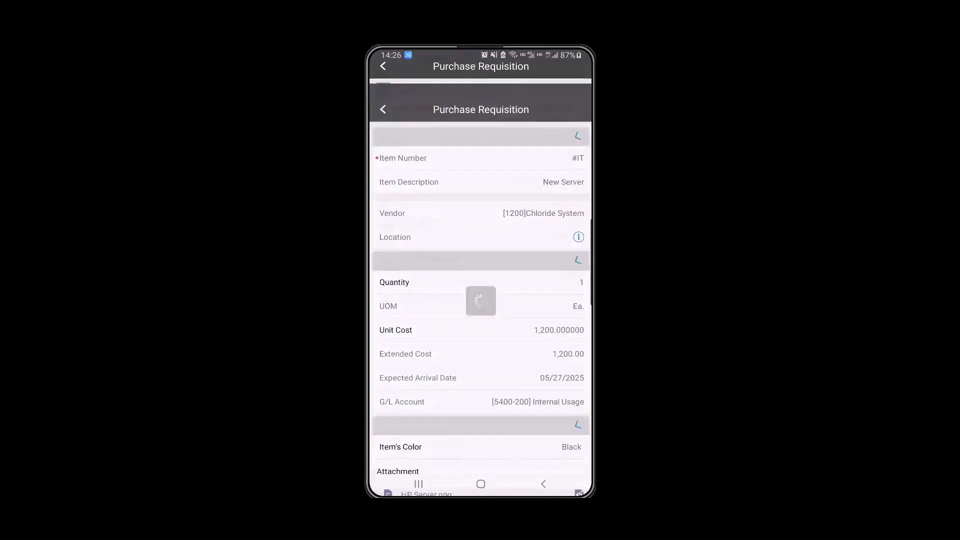
{"action": "scroll", "coordinate": [481, 280], "scroll_direction": "down", "scroll_amount": 3}
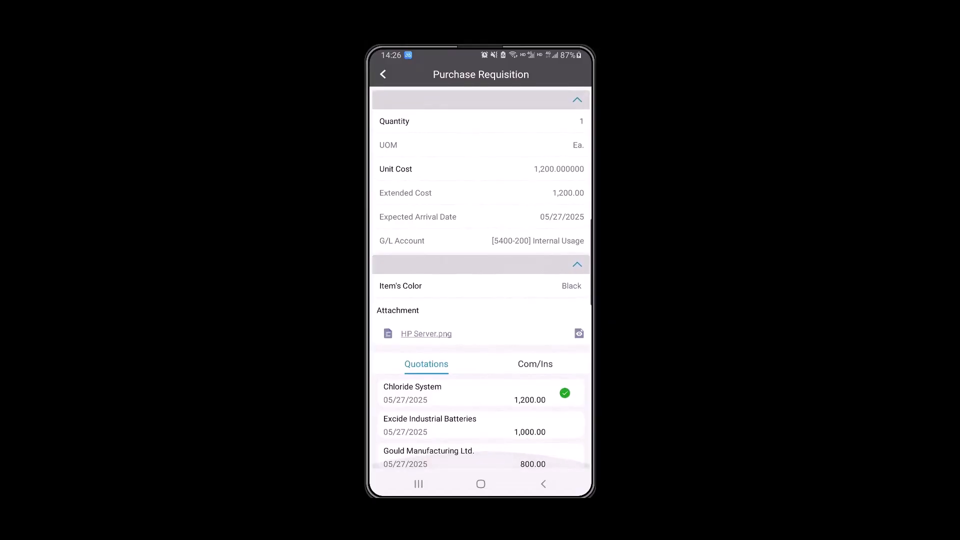
{"action": "left_click", "coordinate": [579, 333]}
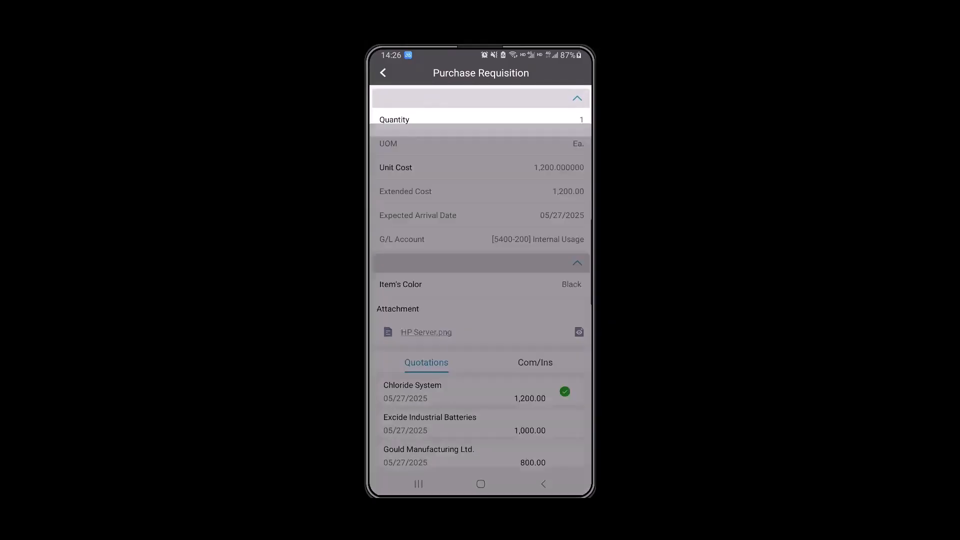
{"action": "left_click", "coordinate": [543, 484]}
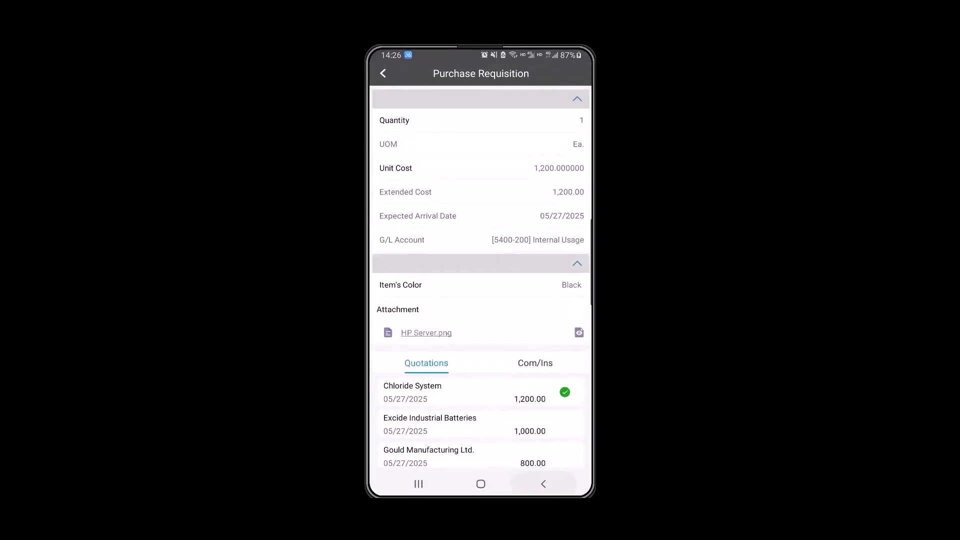
{"action": "left_click", "coordinate": [543, 484]}
{"action": "left_click", "coordinate": [564, 456]}
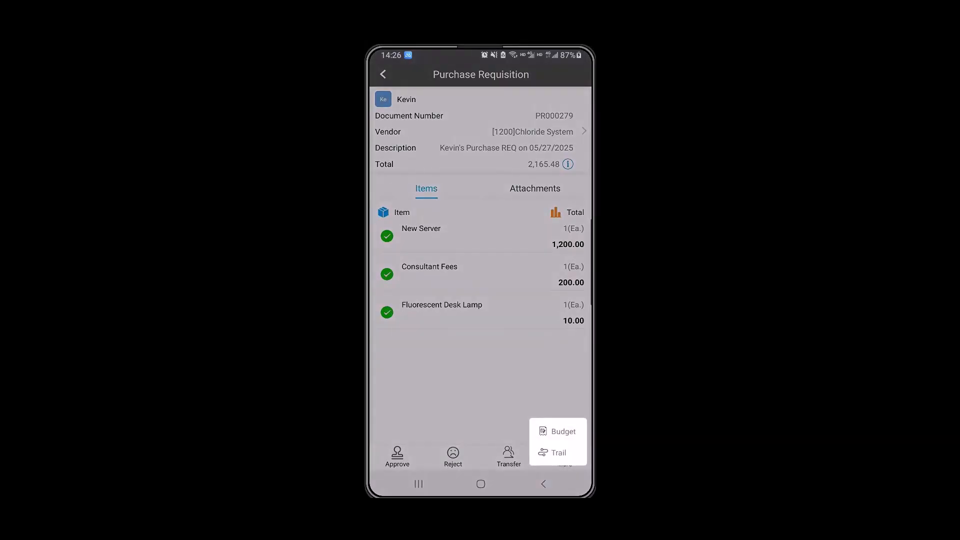
- Check PR000279's G/L account budgets and its approval trail
{"action": "left_click", "coordinate": [564, 438]}
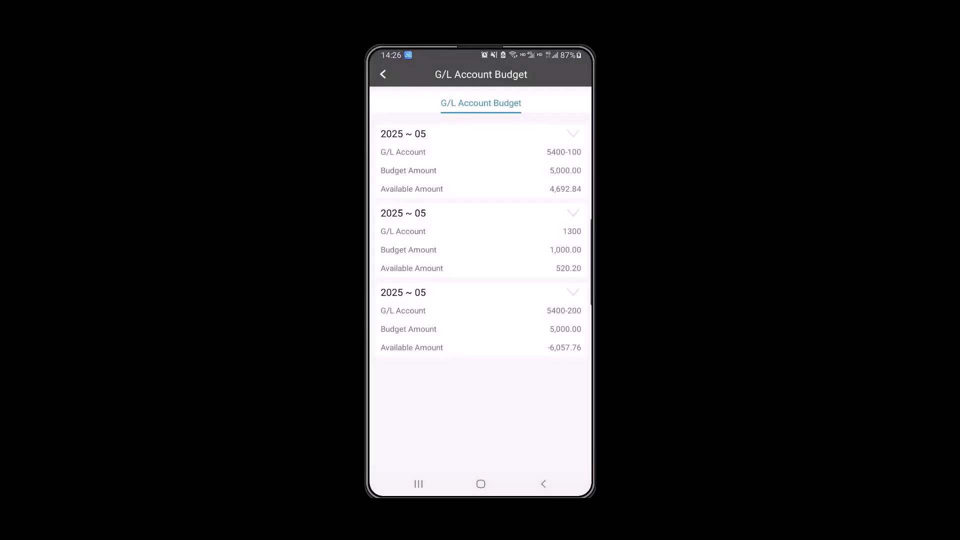
{"action": "left_click", "coordinate": [543, 484]}
{"action": "left_click", "coordinate": [564, 456]}
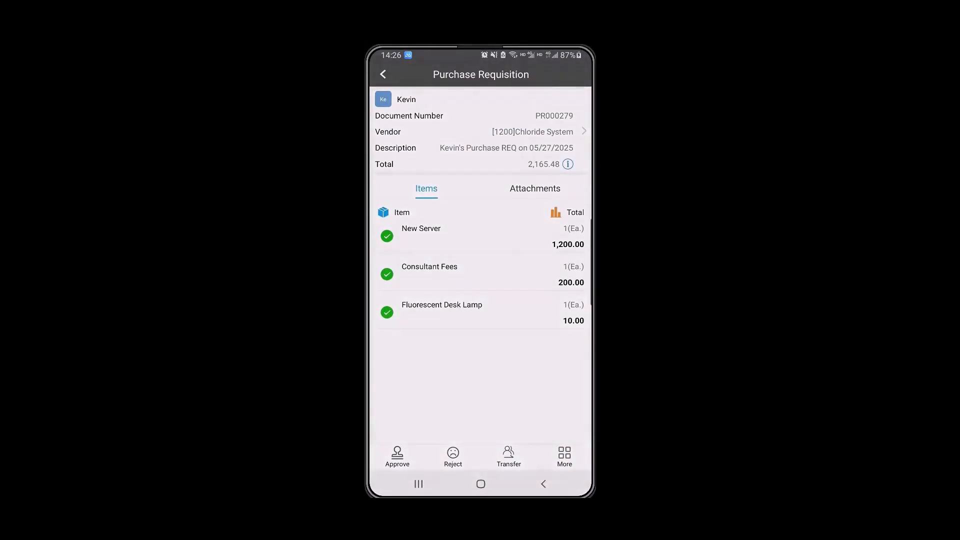
{"action": "left_click", "coordinate": [555, 453]}
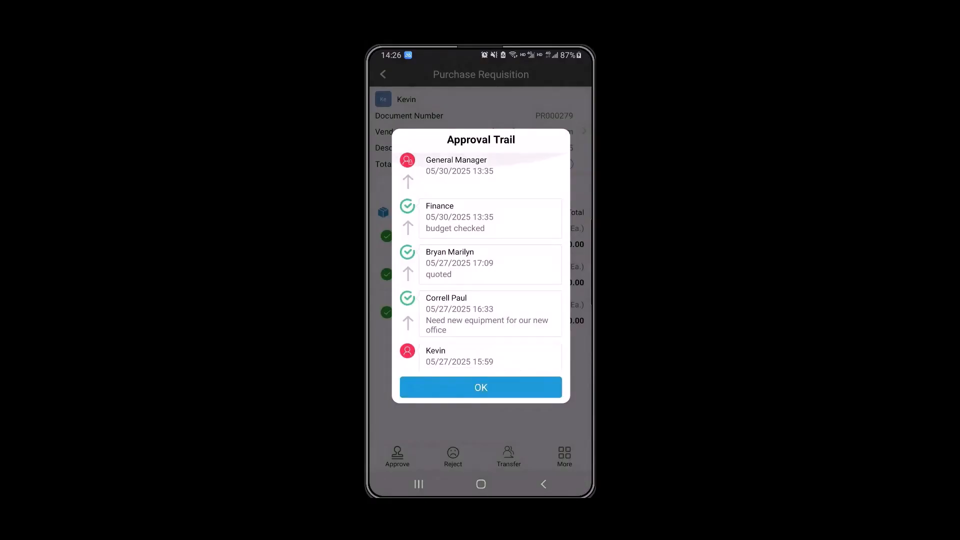
{"action": "left_click", "coordinate": [481, 387]}
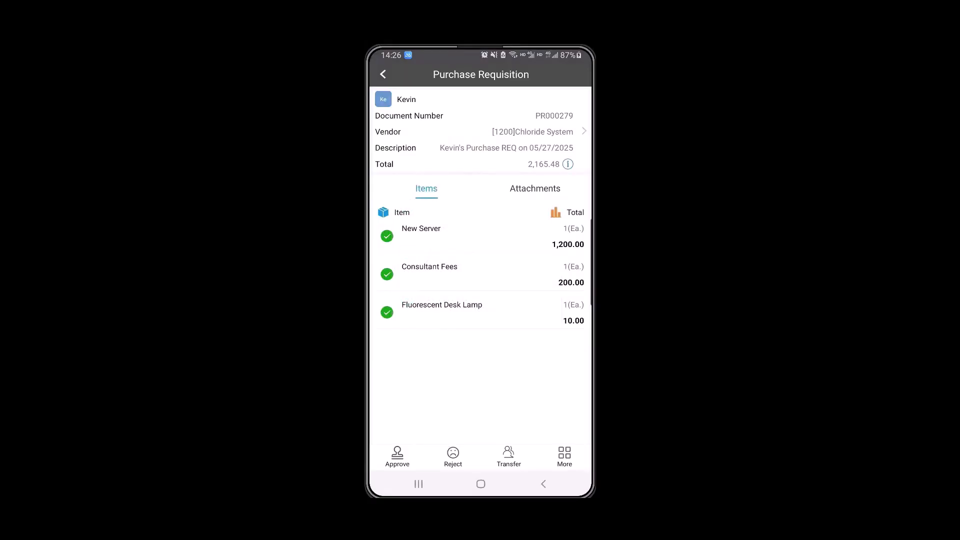
- Approve PR000279 with the comment 'Approv'
{"action": "left_click", "coordinate": [396, 456]}
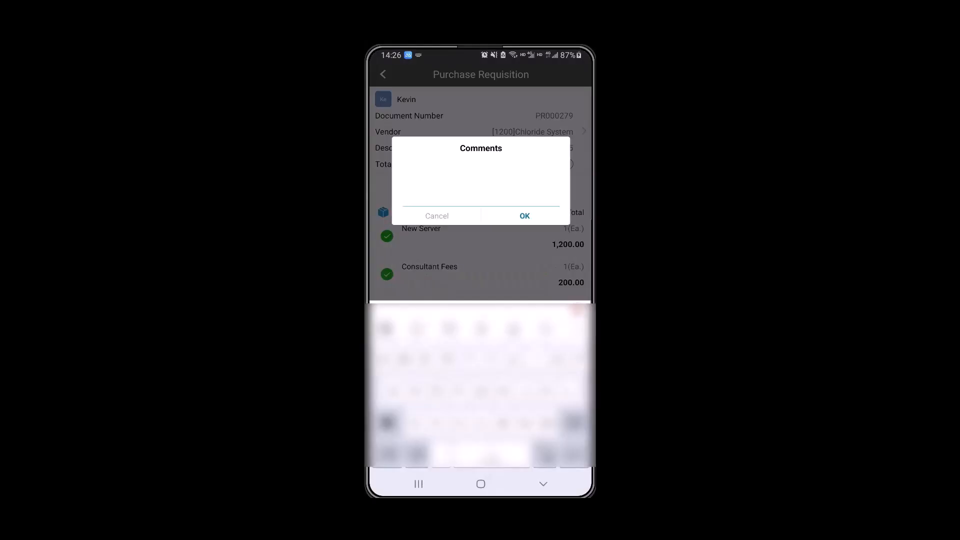
{"action": "type", "text": "Ap"}
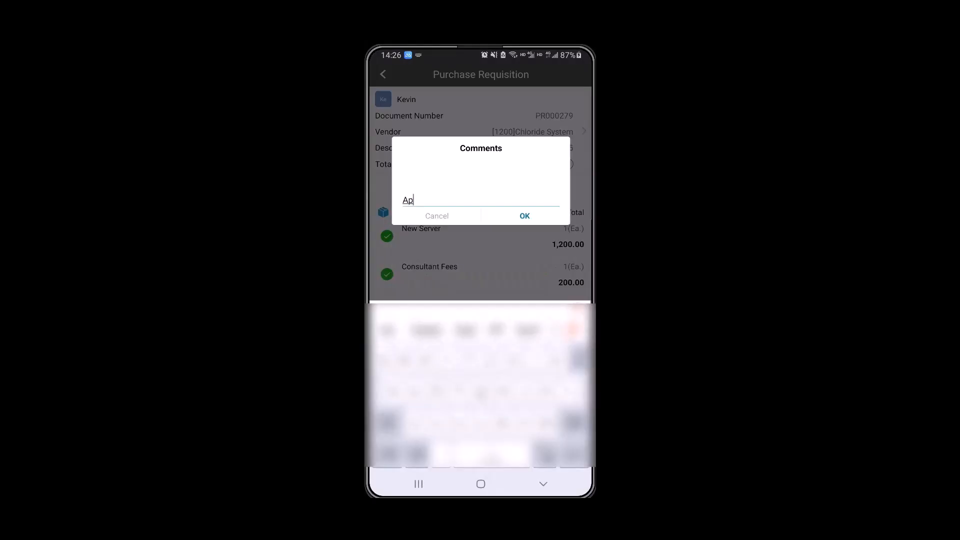
{"action": "type", "text": "prov"}
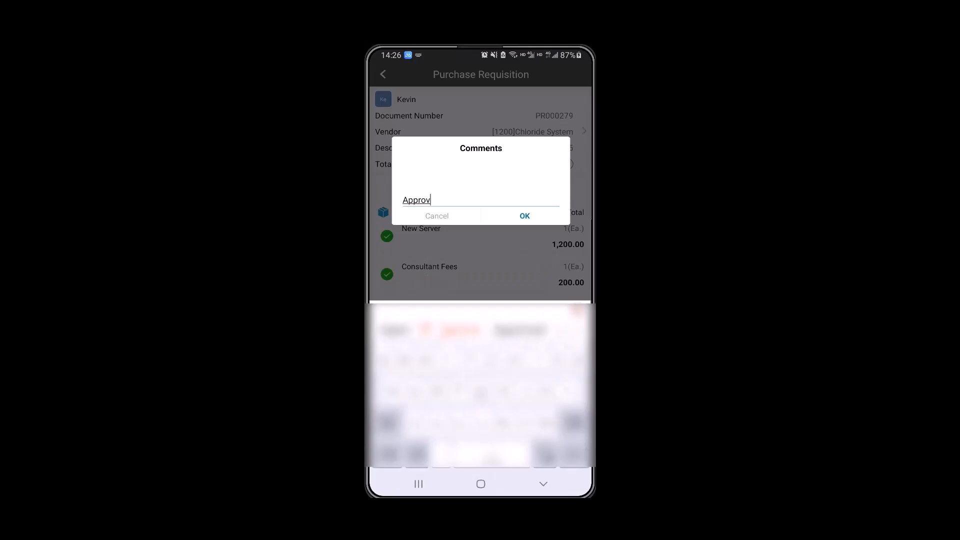
{"action": "left_click", "coordinate": [524, 216]}
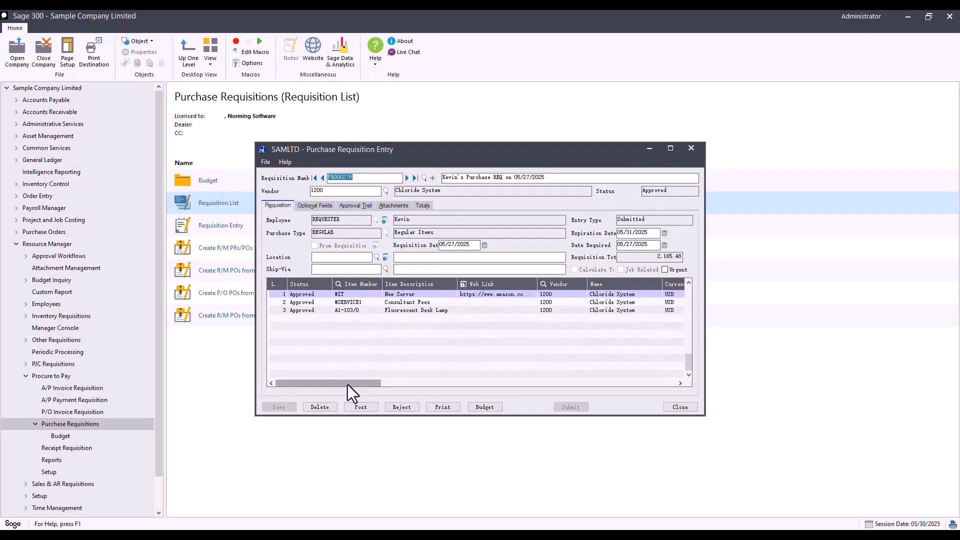
- Post PR000279 to create its purchase order, dismiss the results message, and switch to Foxmail
{"action": "left_click_drag", "start_coordinate": [346, 385], "coordinate": [657, 389]}
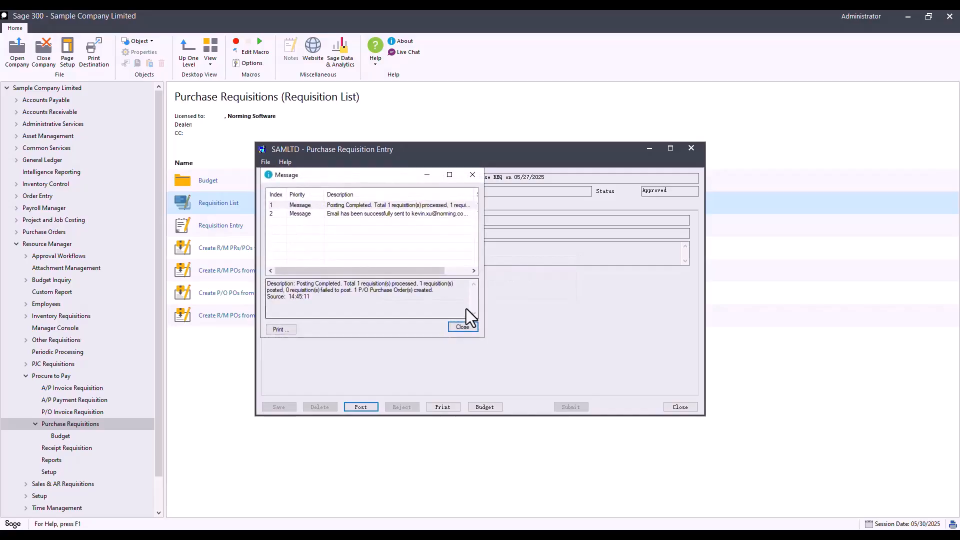
{"action": "left_click", "coordinate": [464, 325]}
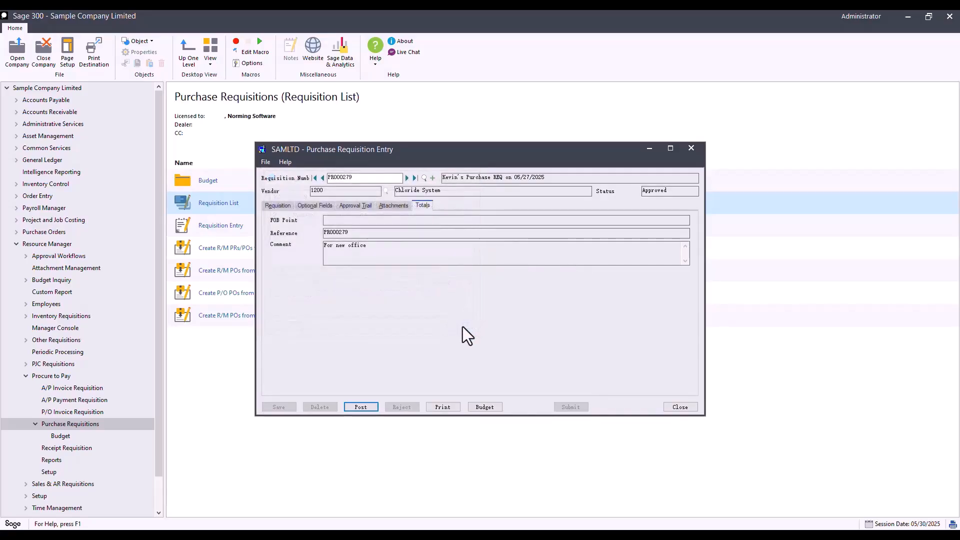
{"action": "mouse_move", "coordinate": [267, 524]}
{"action": "left_click", "coordinate": [278, 500]}
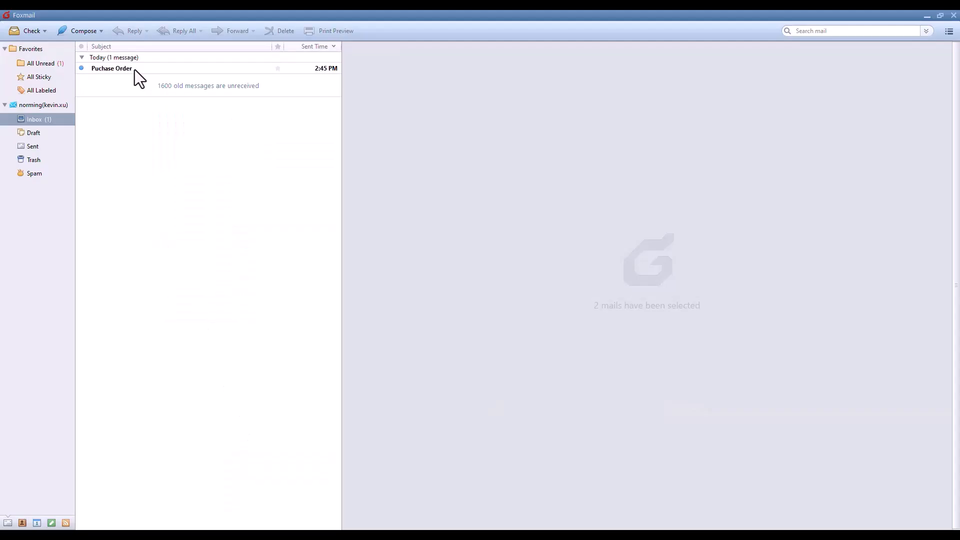
- Preview the PO REG000054 PDF attached to the Foxmail purchase order email, then return to Sage
{"action": "left_click", "coordinate": [134, 70]}
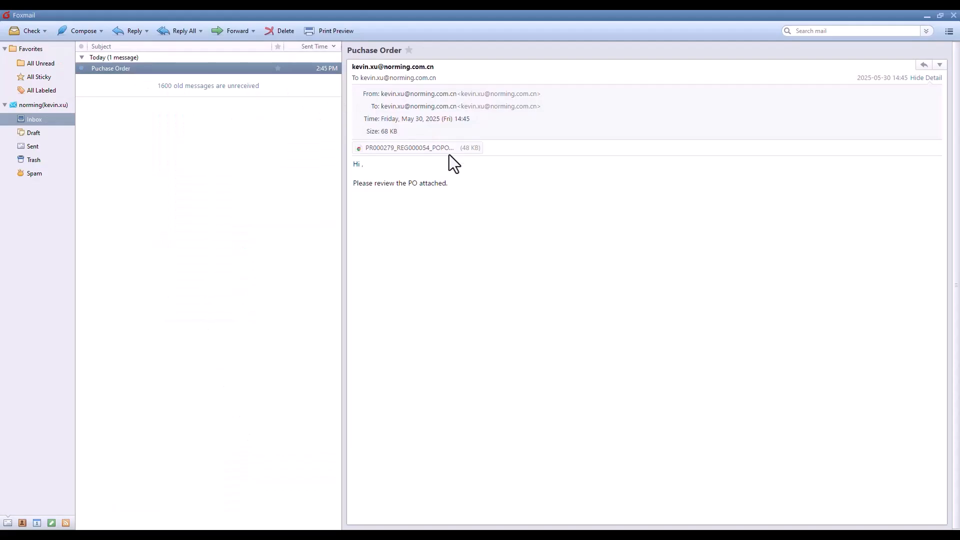
{"action": "double_click", "coordinate": [422, 148]}
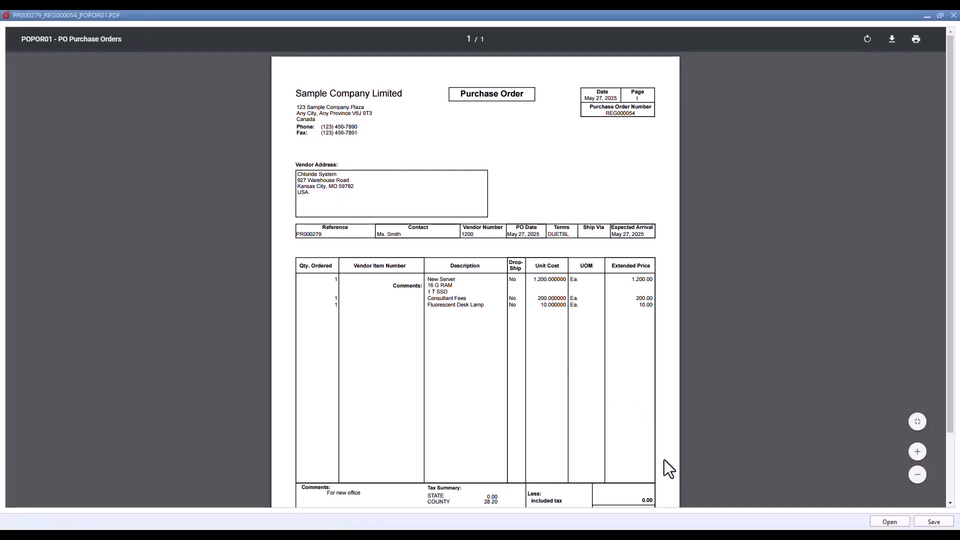
{"action": "key", "text": "alt+Tab"}
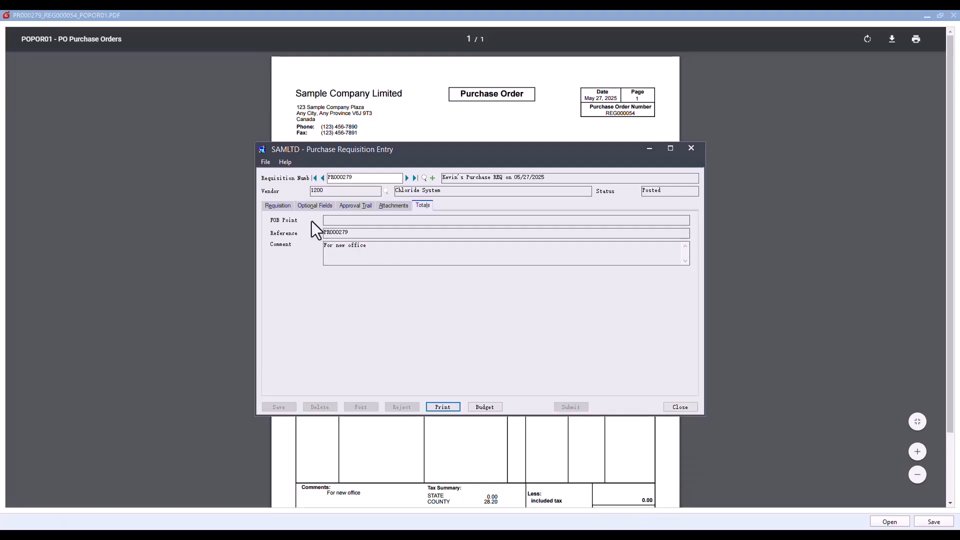
- From PR000279's first line, open purchase order REG000054 for vendor 1200 with three lines
{"action": "left_click", "coordinate": [282, 207]}
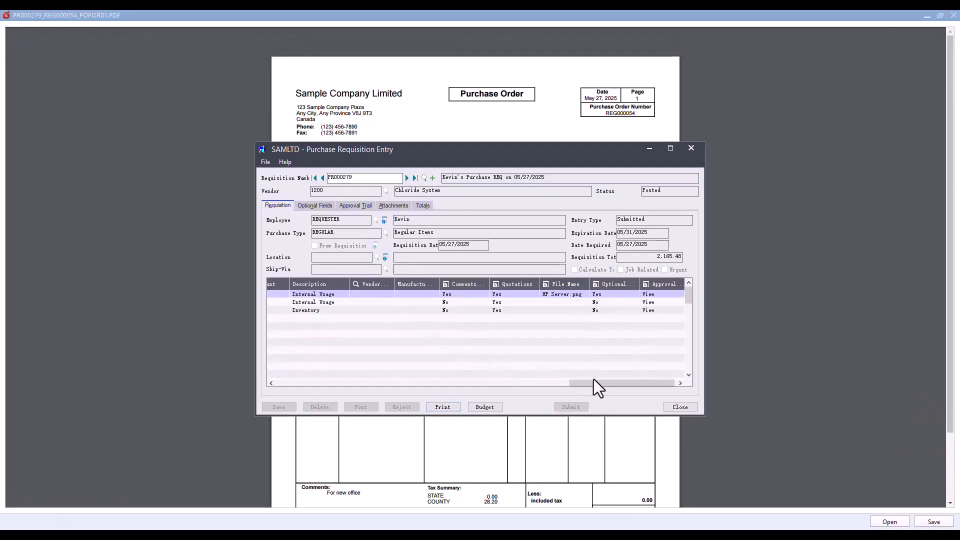
{"action": "left_click_drag", "start_coordinate": [593, 380], "coordinate": [530, 380]}
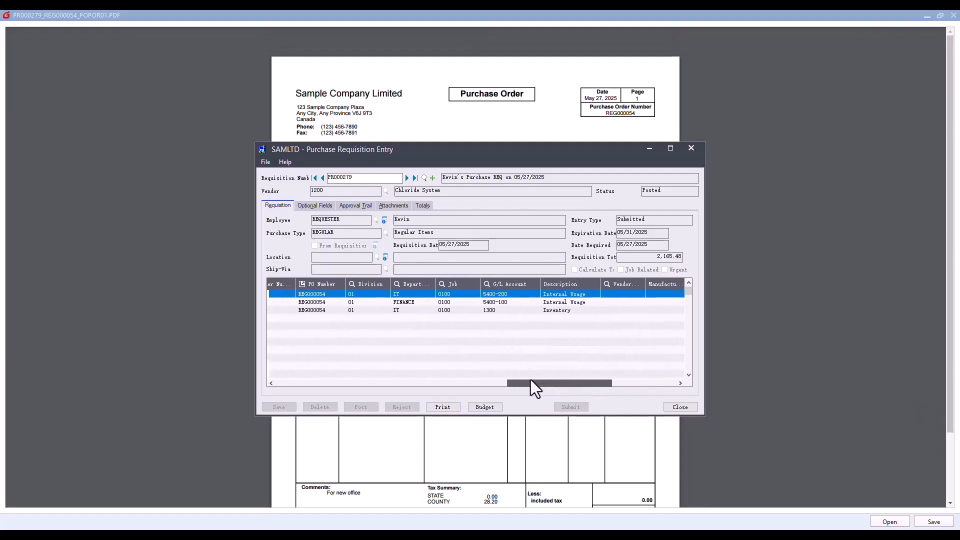
{"action": "double_click", "coordinate": [311, 293]}
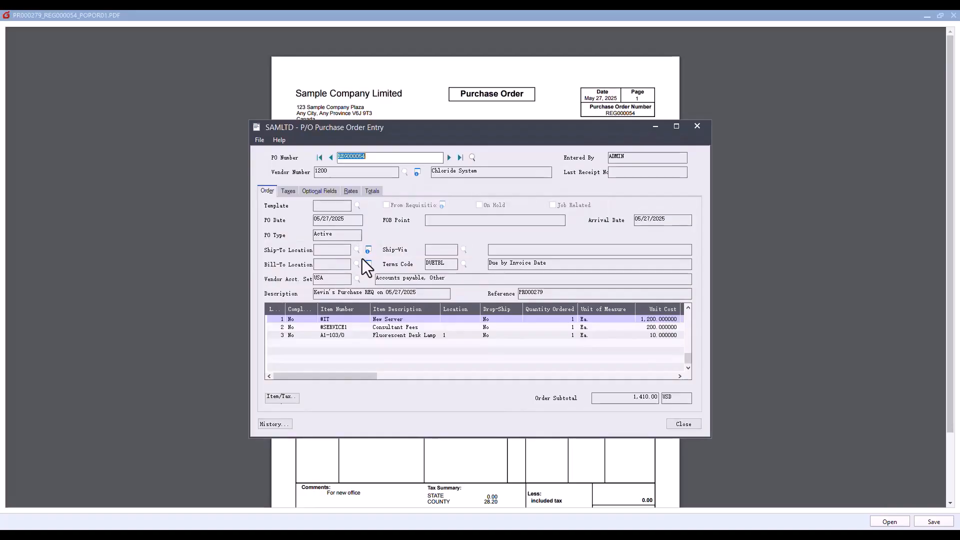